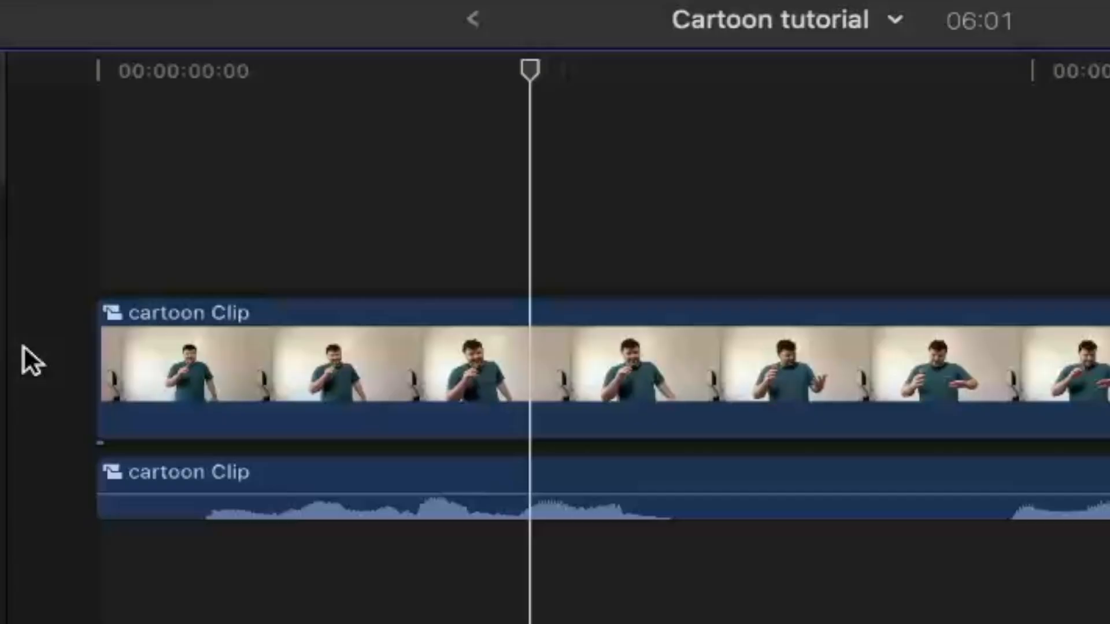
- Split the cartoon clip at frame 28 and stack a copy of the second part directly above it in the timeline
click(420, 489)
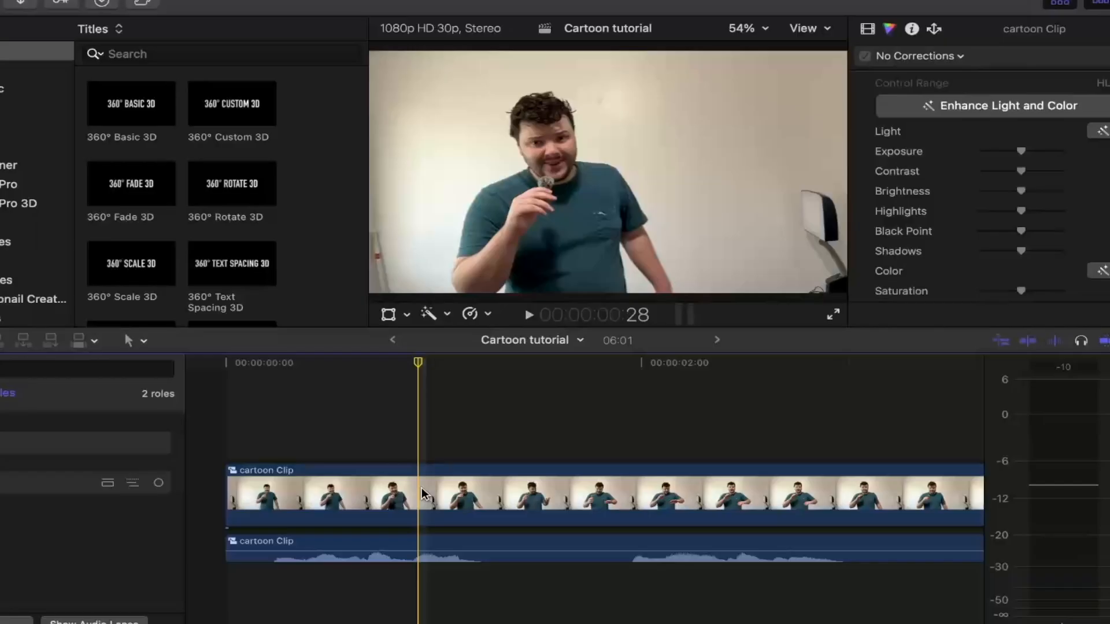
click(422, 489)
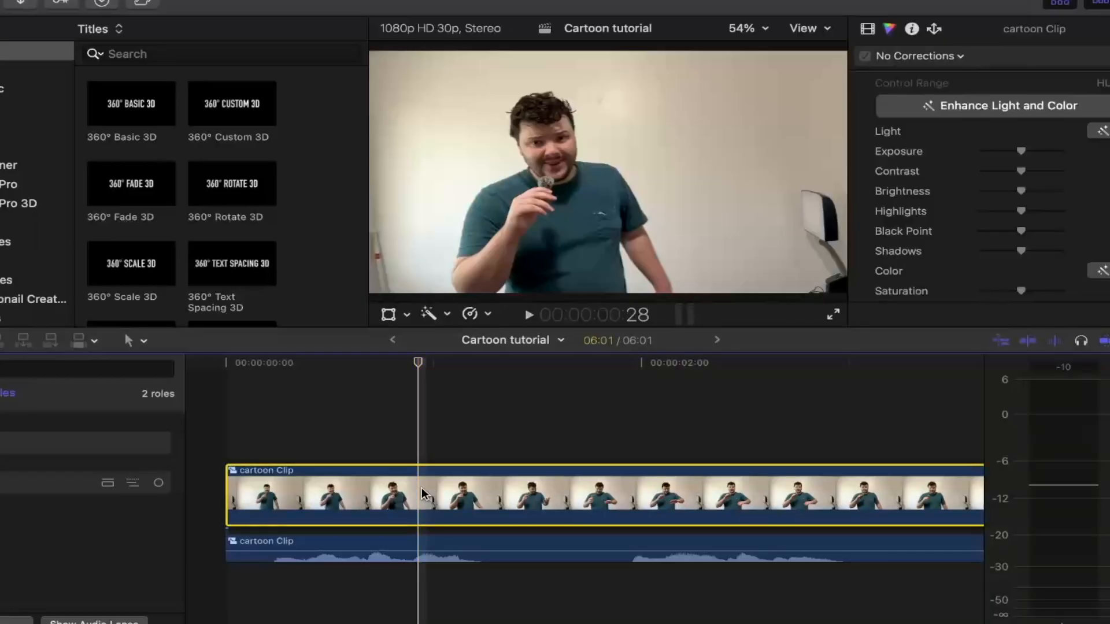
key(super+b)
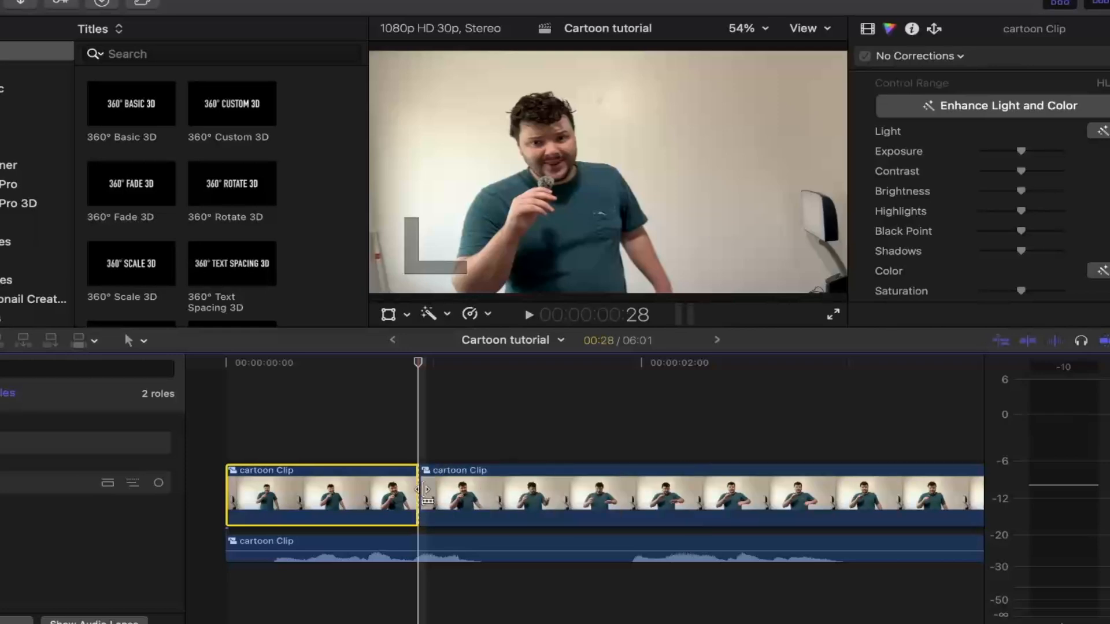
click(457, 496)
drag(458, 496, 458, 431)
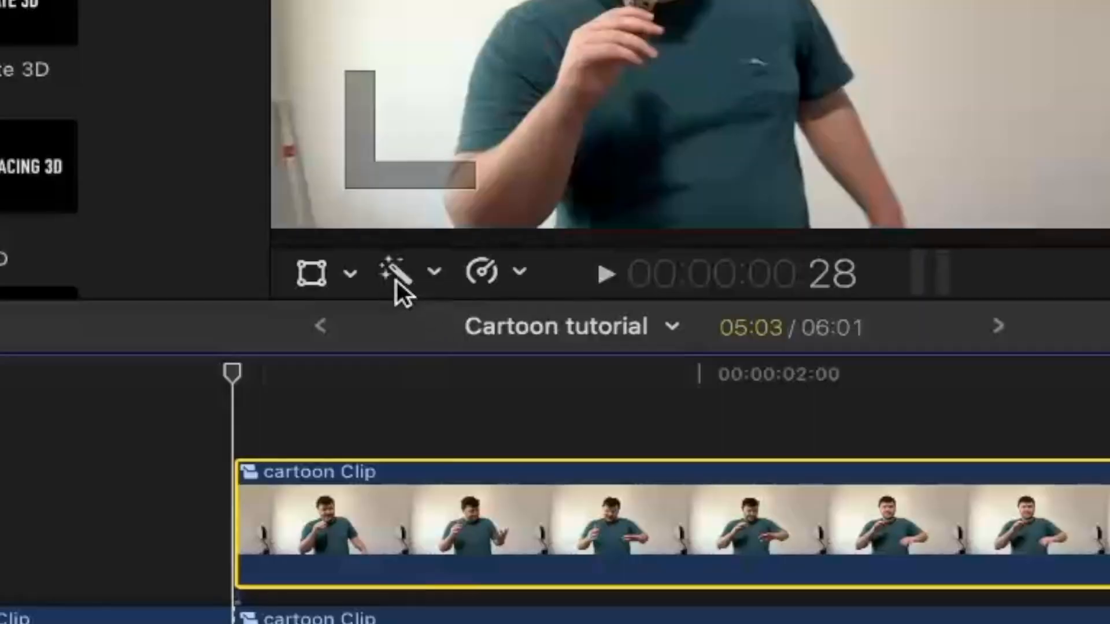
- Add a Magnetic Mask to the upper cartoon clip and pick the man as the masked subject
click(399, 274)
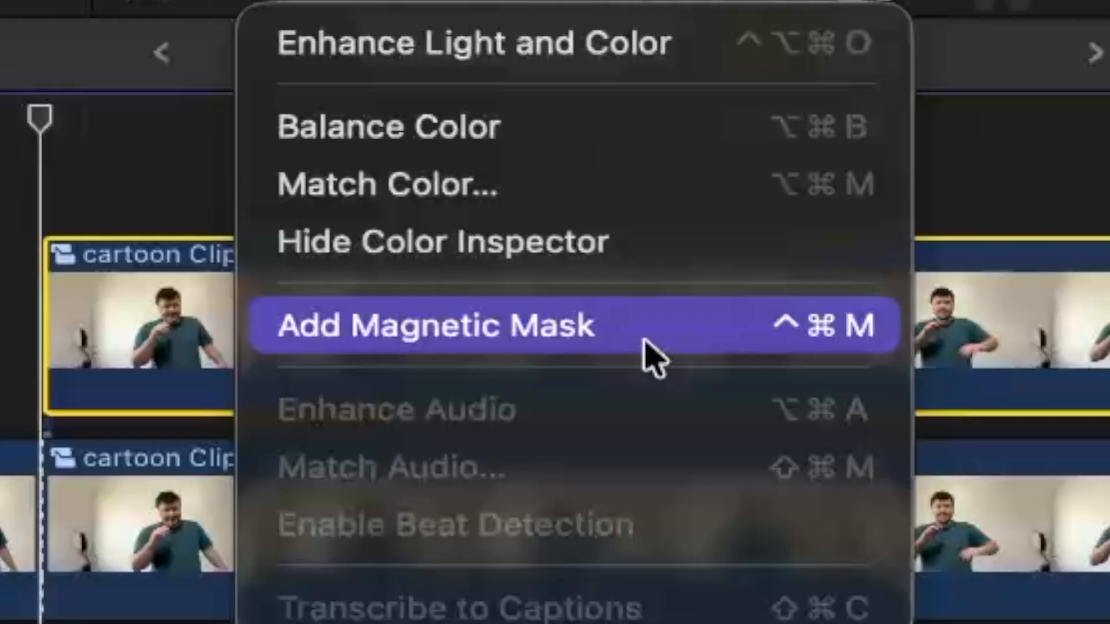
click(643, 344)
click(571, 167)
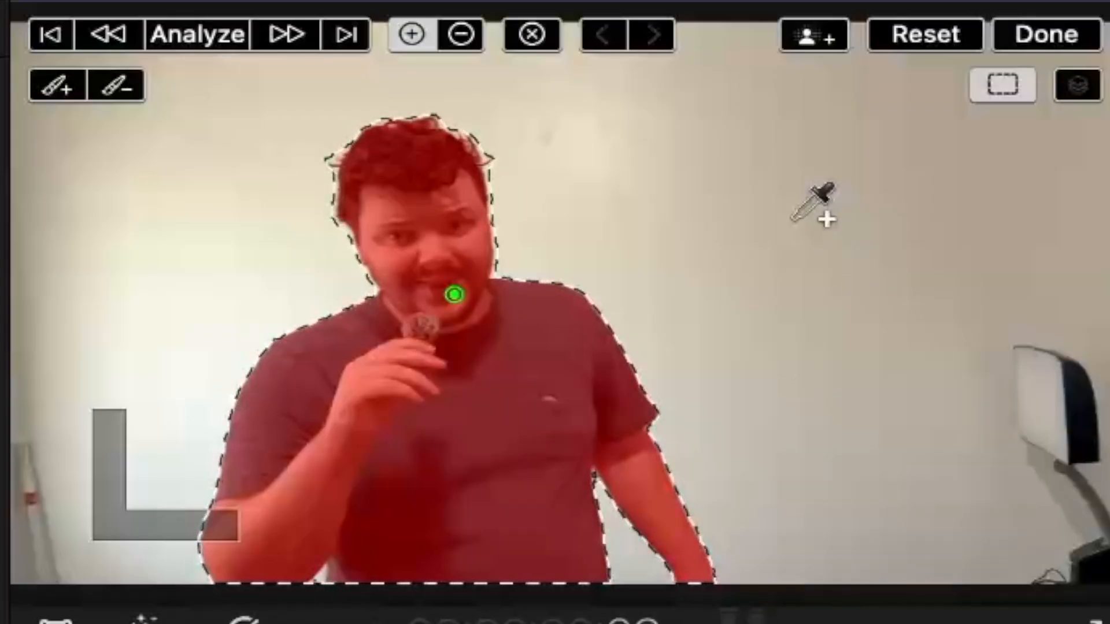
- Exclude the wall around the man from the magnetic mask with seven subtract points, and analyze the mask
key(alt)
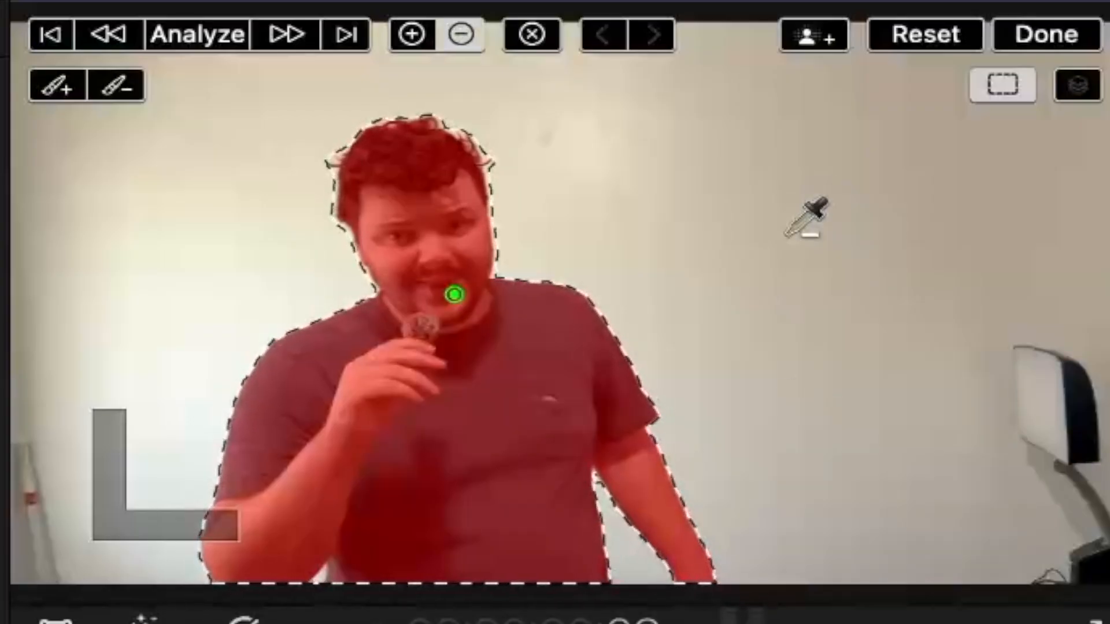
click(627, 553)
click(770, 513)
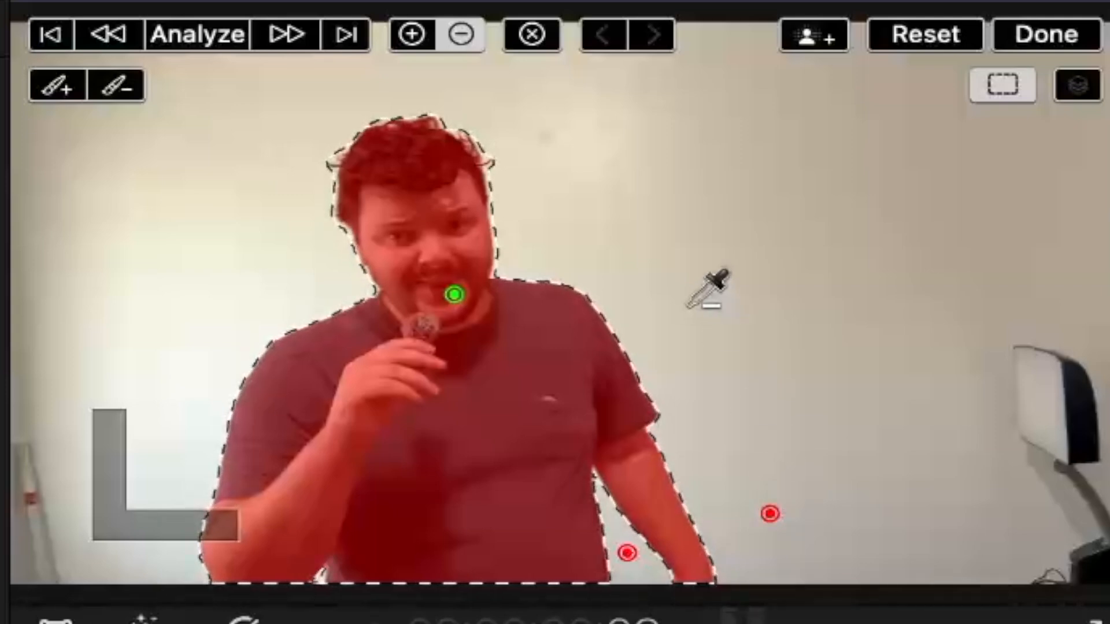
click(688, 305)
click(561, 190)
click(250, 195)
click(166, 329)
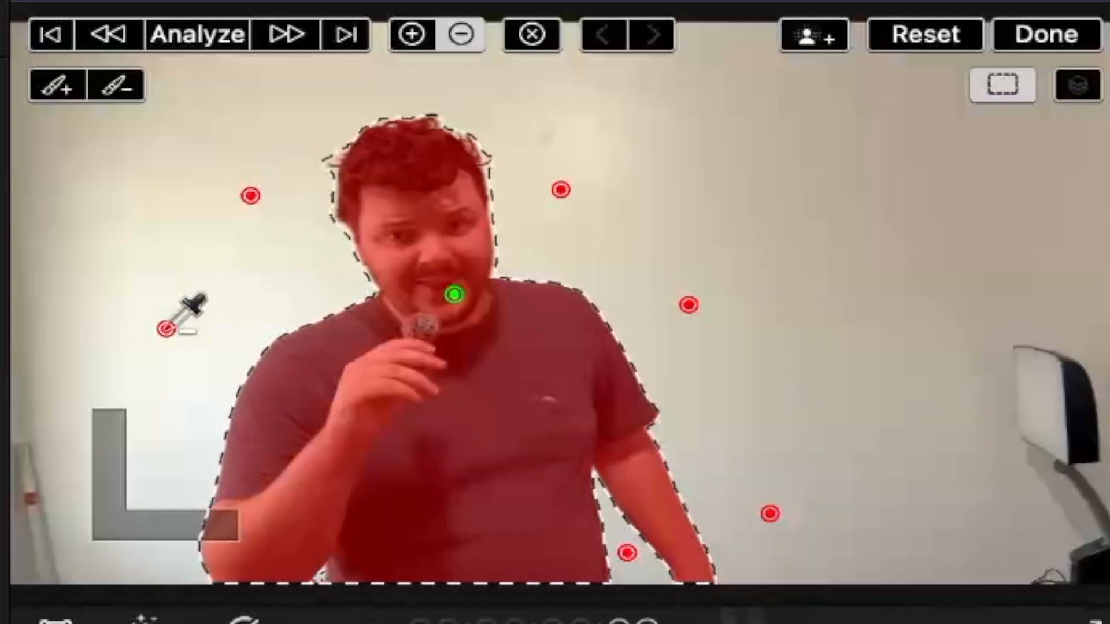
click(127, 467)
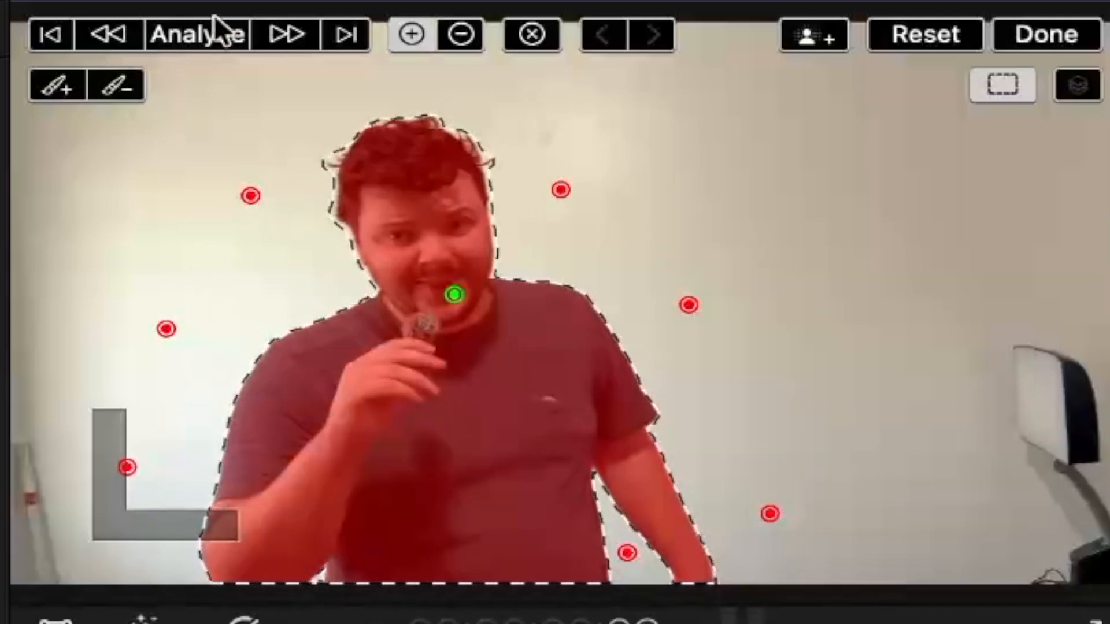
click(211, 32)
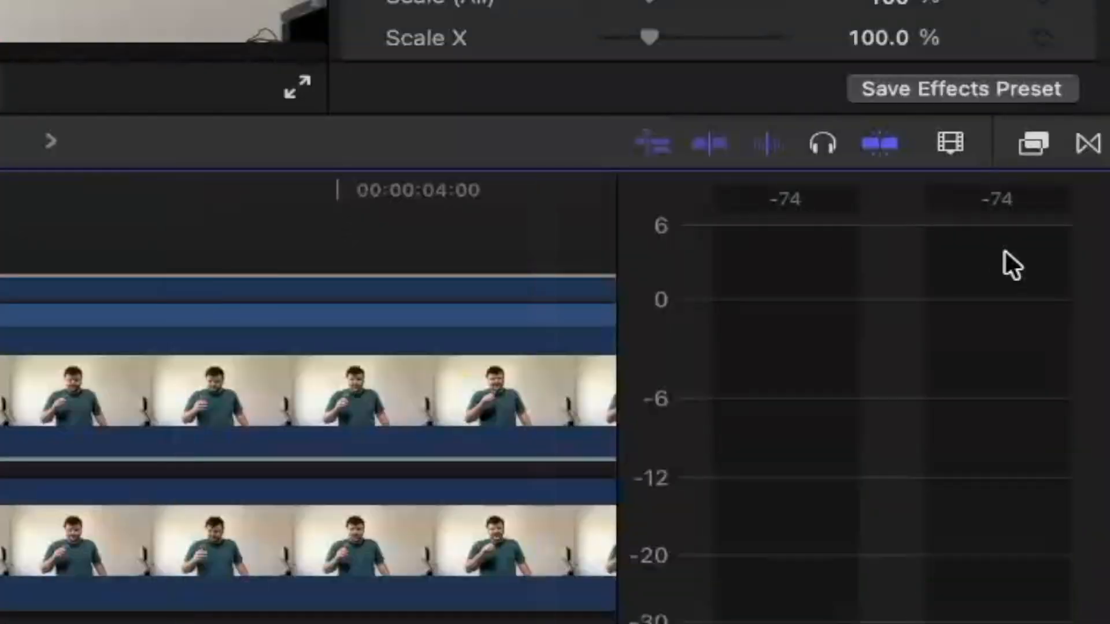
- Apply the Comic Vintage effect to the masked upper clip and set its Smoothness, Ink Edges and Ink Fill to 0%
click(1040, 142)
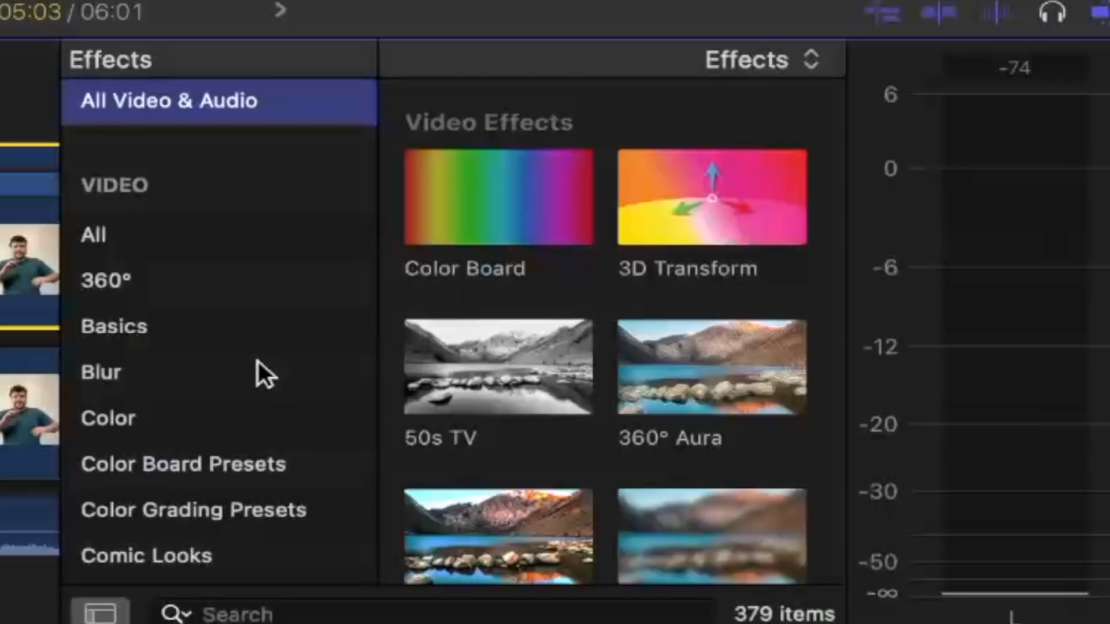
scroll(178, 575, down, 5)
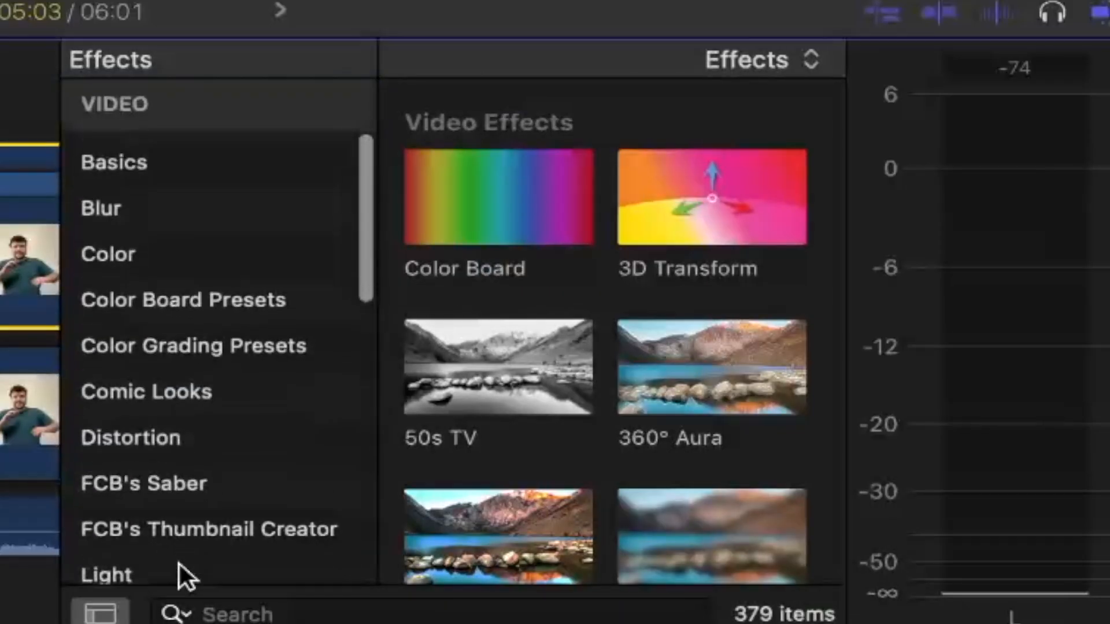
click(148, 391)
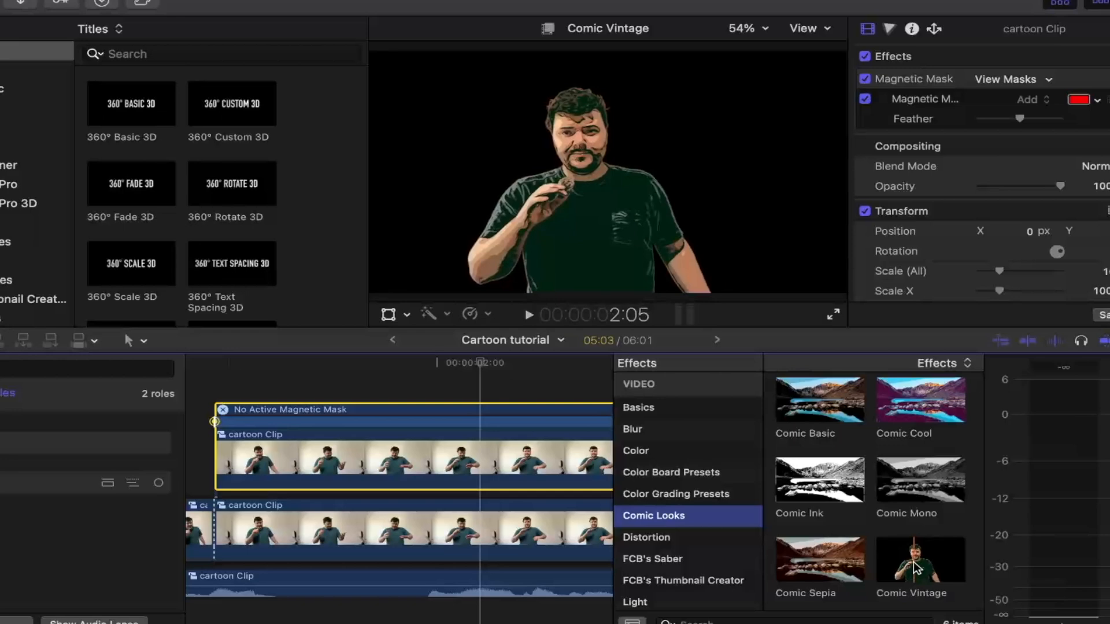
drag(758, 165, 482, 438)
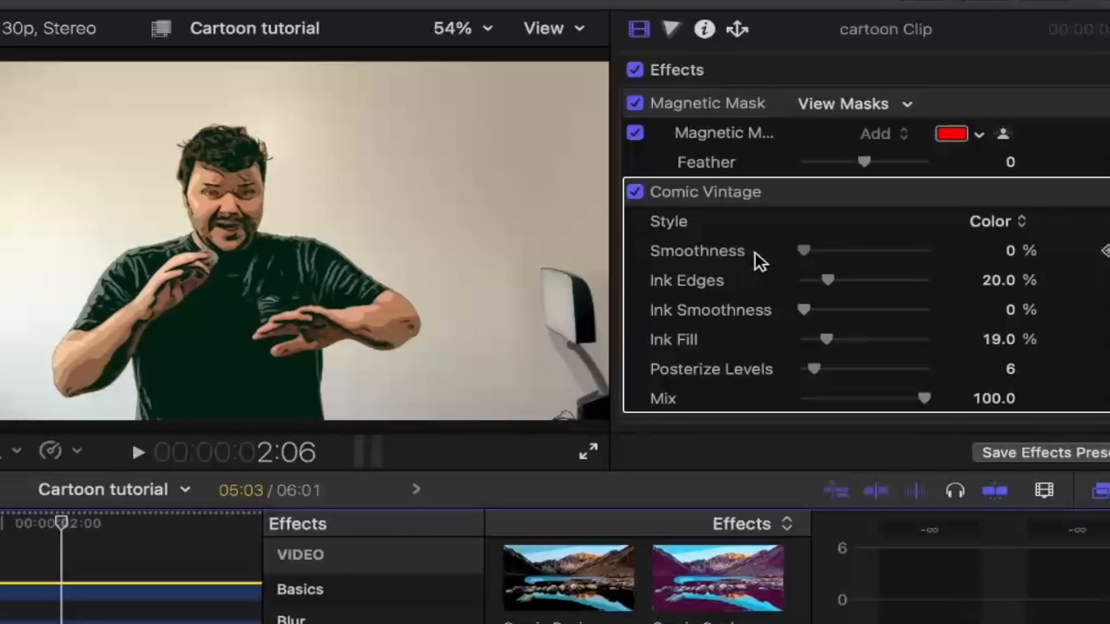
drag(803, 251, 761, 252)
mouse_move(828, 279)
mouse_down()
mouse_move(873, 280)
mouse_move(785, 279)
mouse_move(910, 278)
mouse_move(813, 267)
mouse_up()
- Try the Gray and Black & White styles for the Comic Vintage effect
click(995, 221)
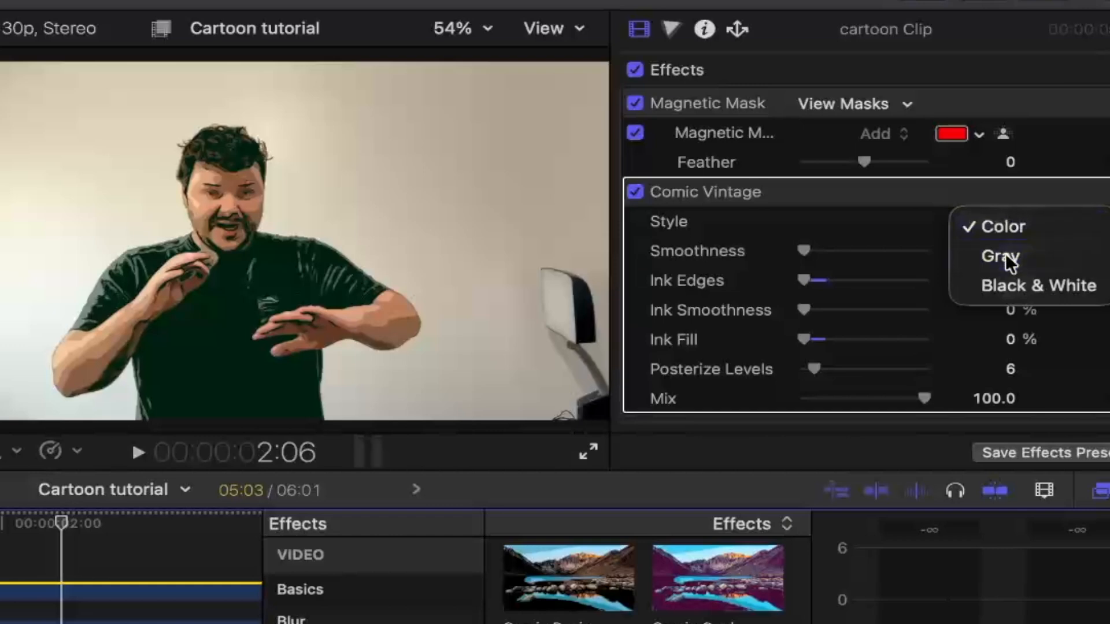
click(1004, 254)
click(1000, 217)
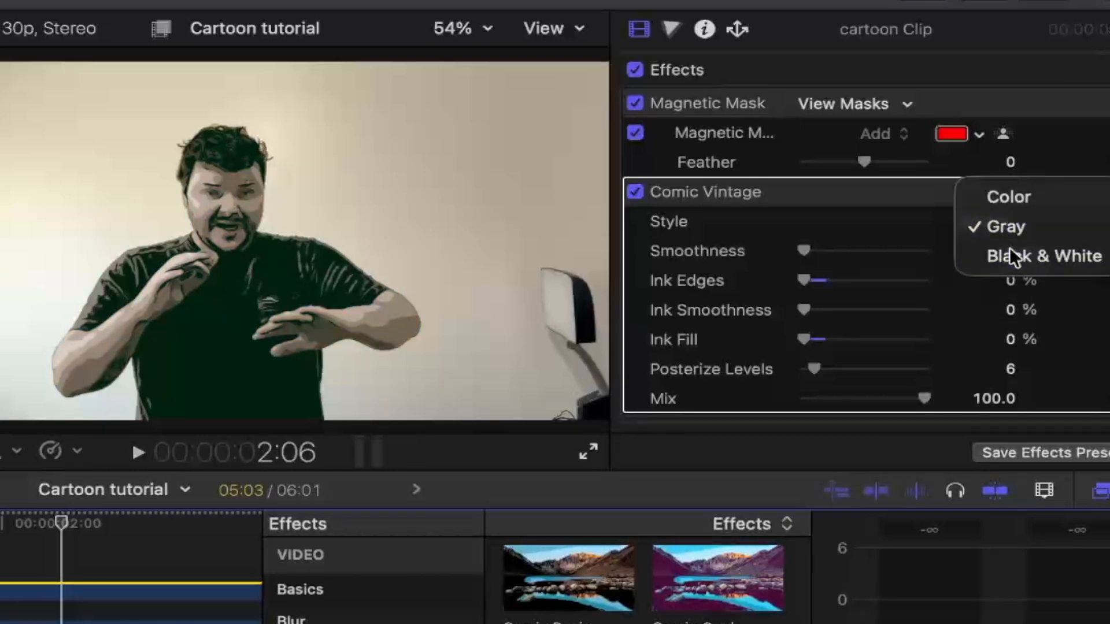
click(1010, 247)
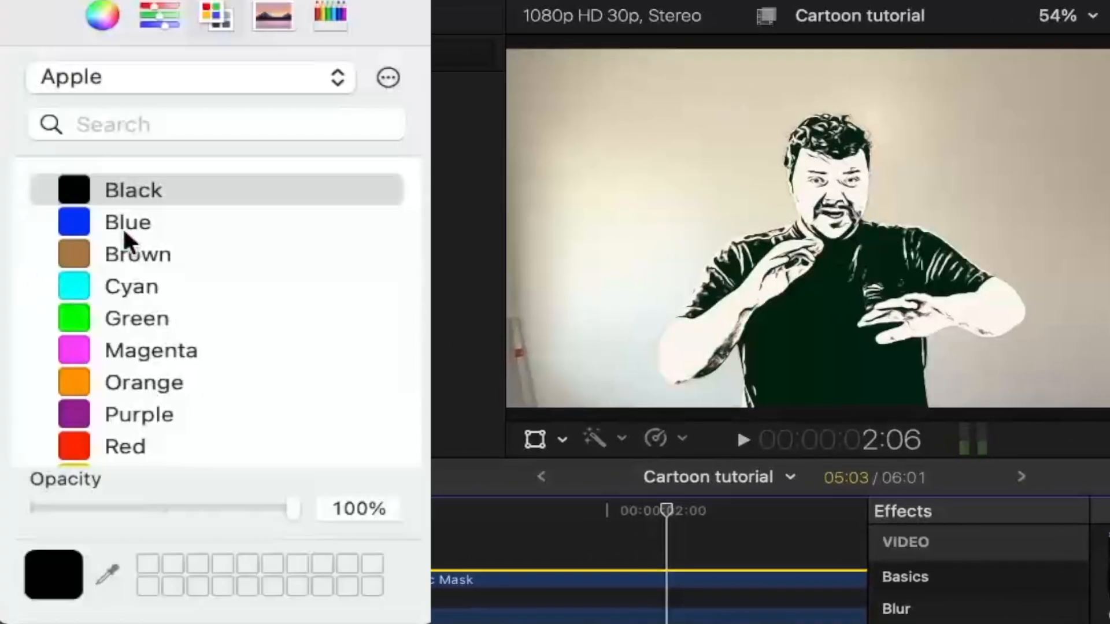
- Try Blue, Brown, Cyan, Green, Magenta and Orange as the ink color of the Comic Vintage effect
click(127, 222)
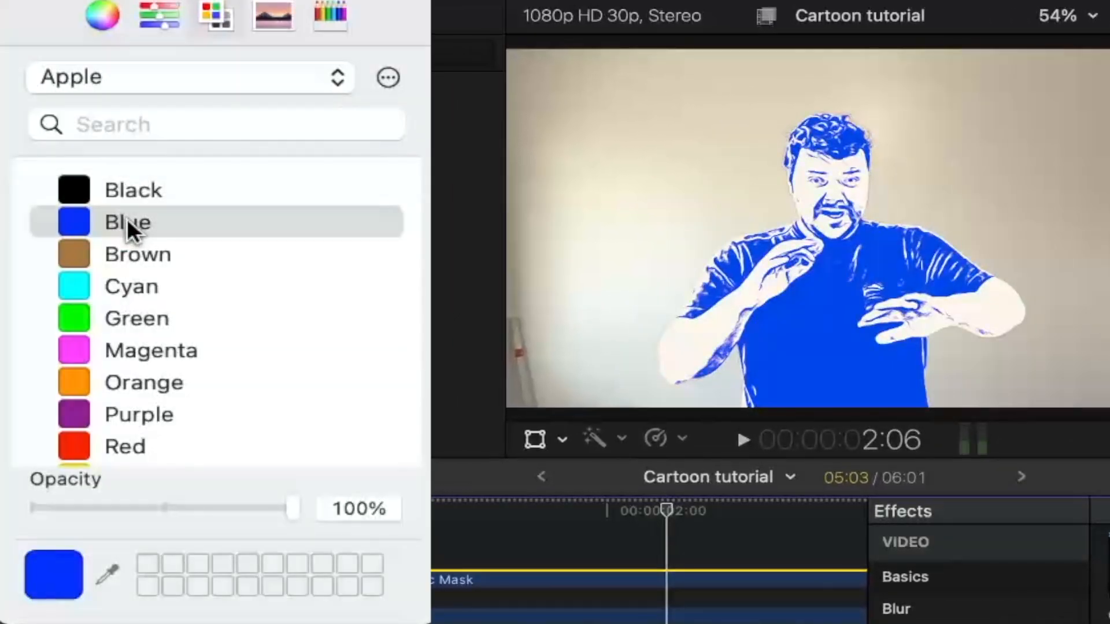
click(134, 255)
click(143, 288)
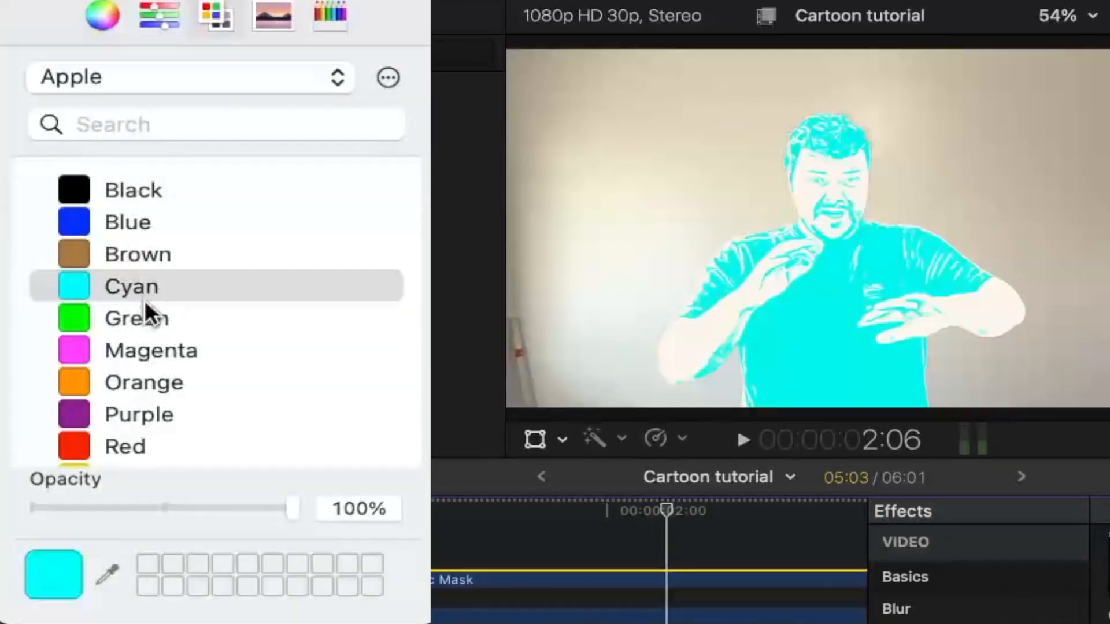
click(154, 323)
click(163, 354)
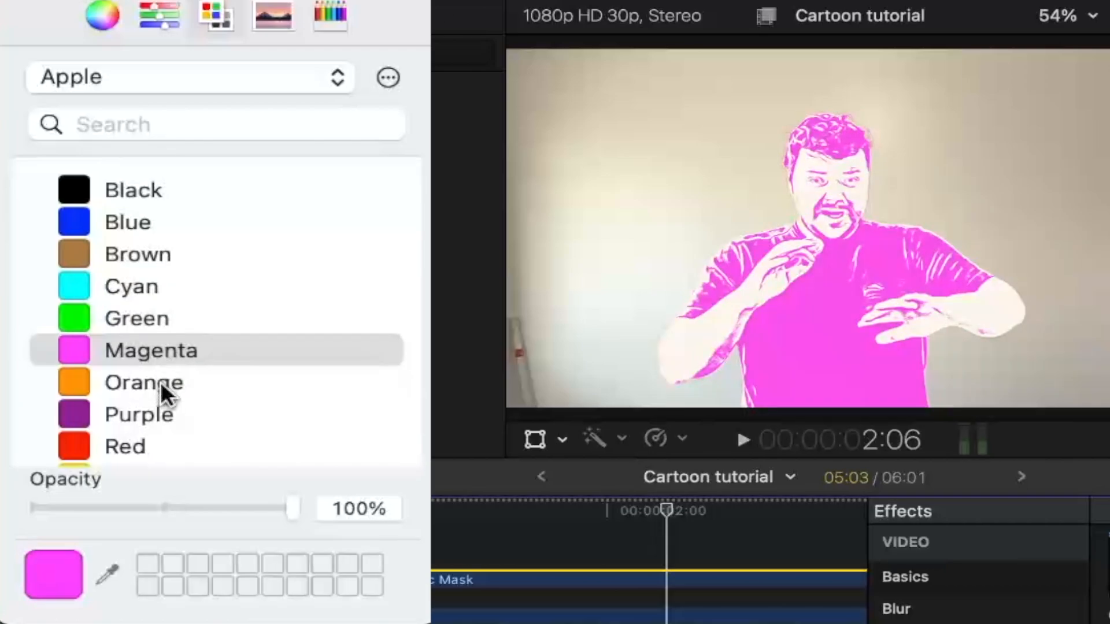
click(160, 382)
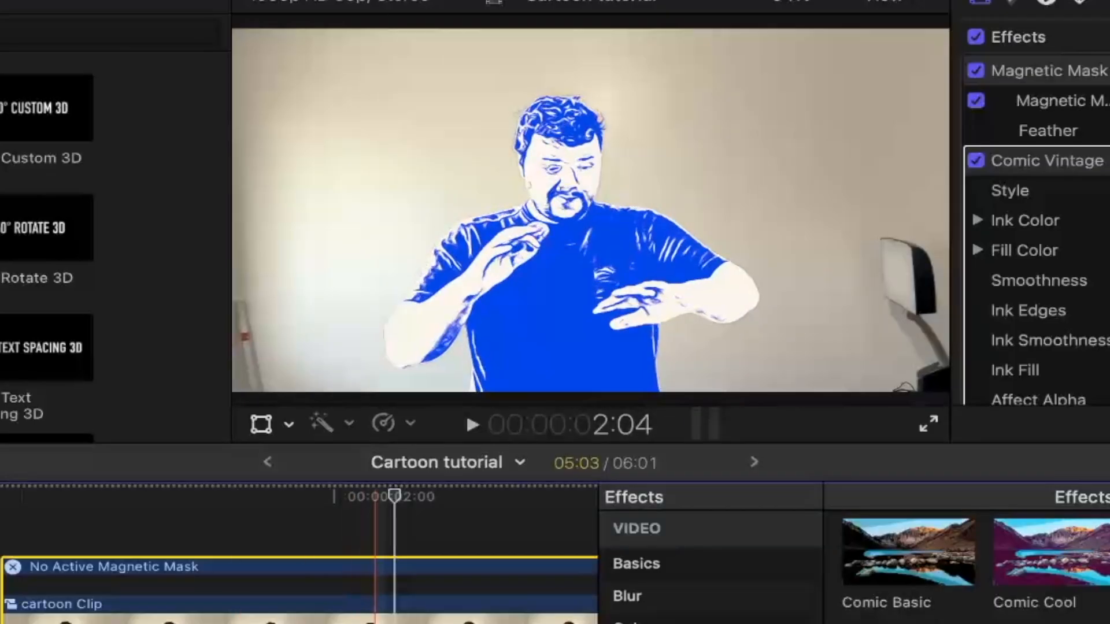
- Play back the clip with blue ink, and return the Comic Vintage style to Color
key(space)
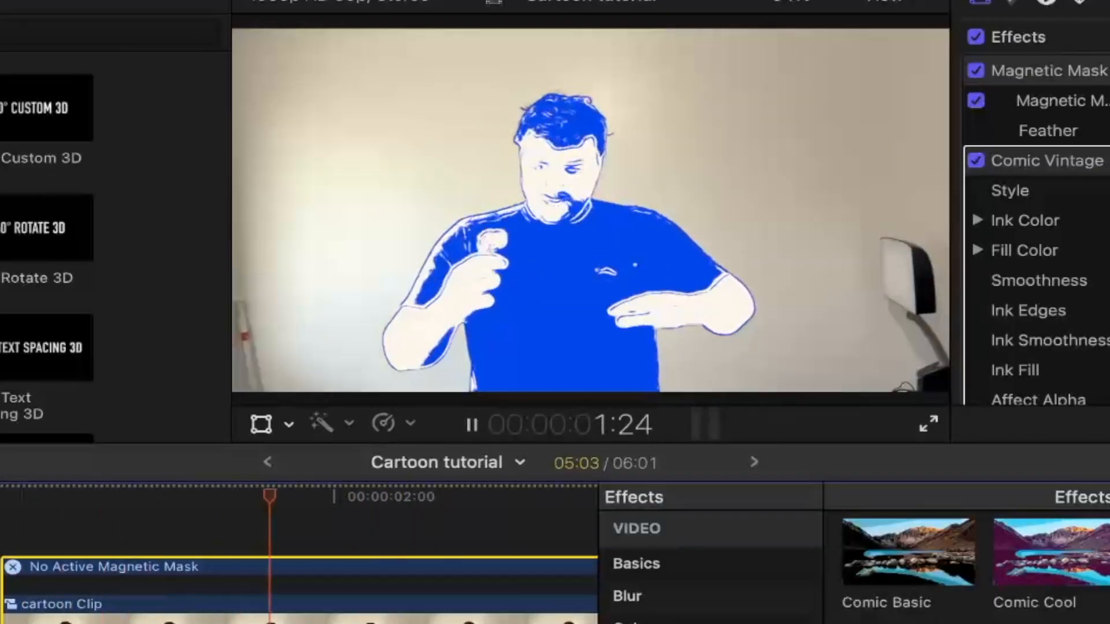
key(space)
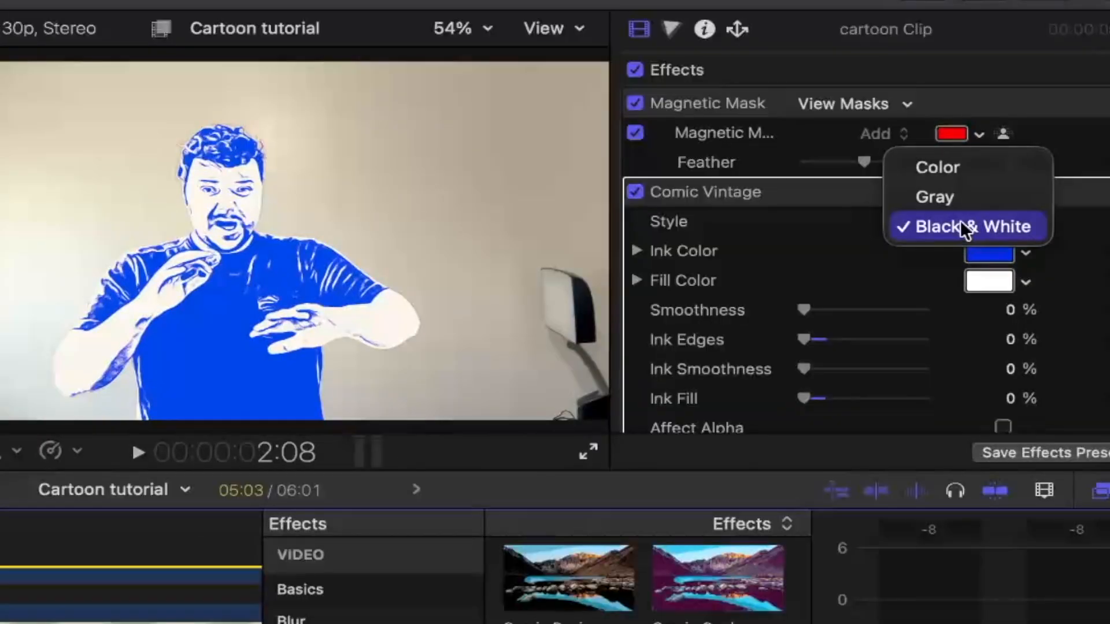
click(955, 166)
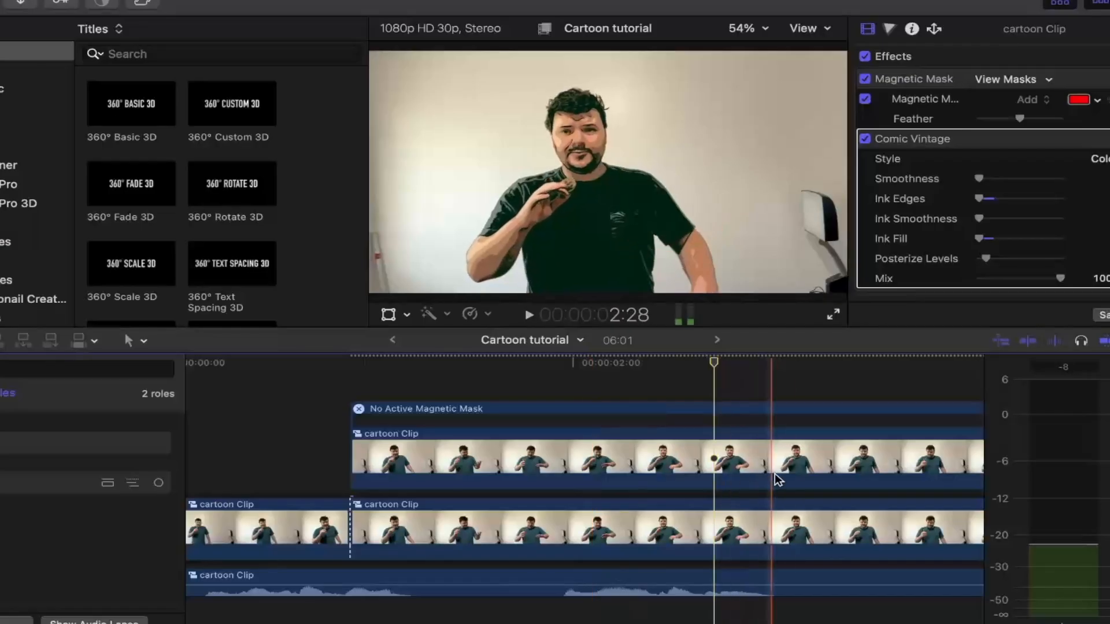
- Apply the Draw Mask effect from the Masks and Keying category to the upper cartoon clip at frame 28
click(795, 480)
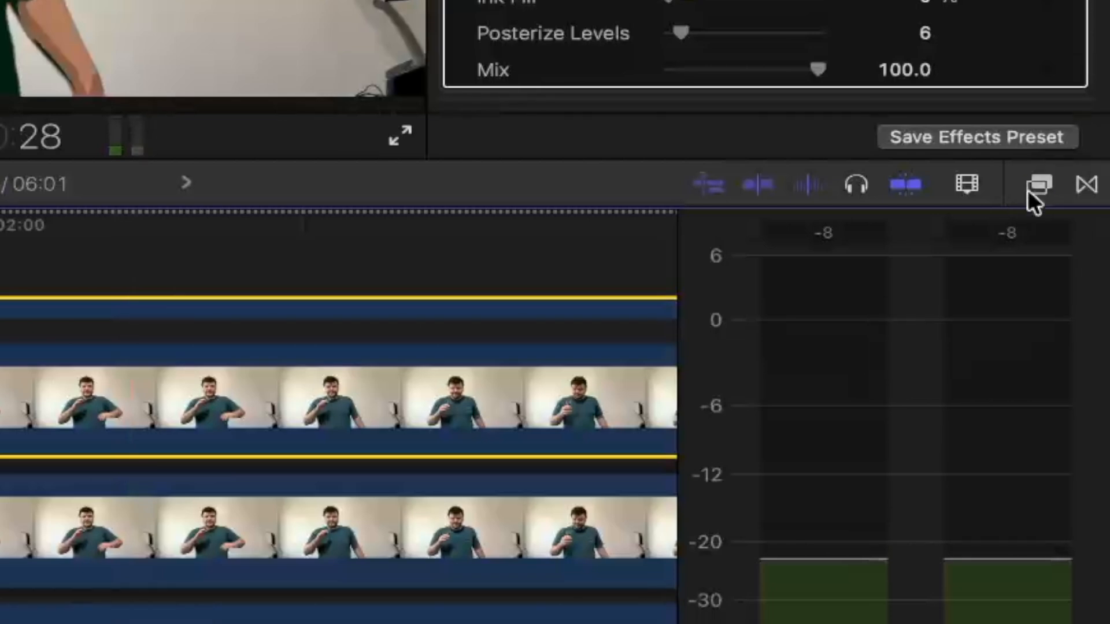
click(1029, 188)
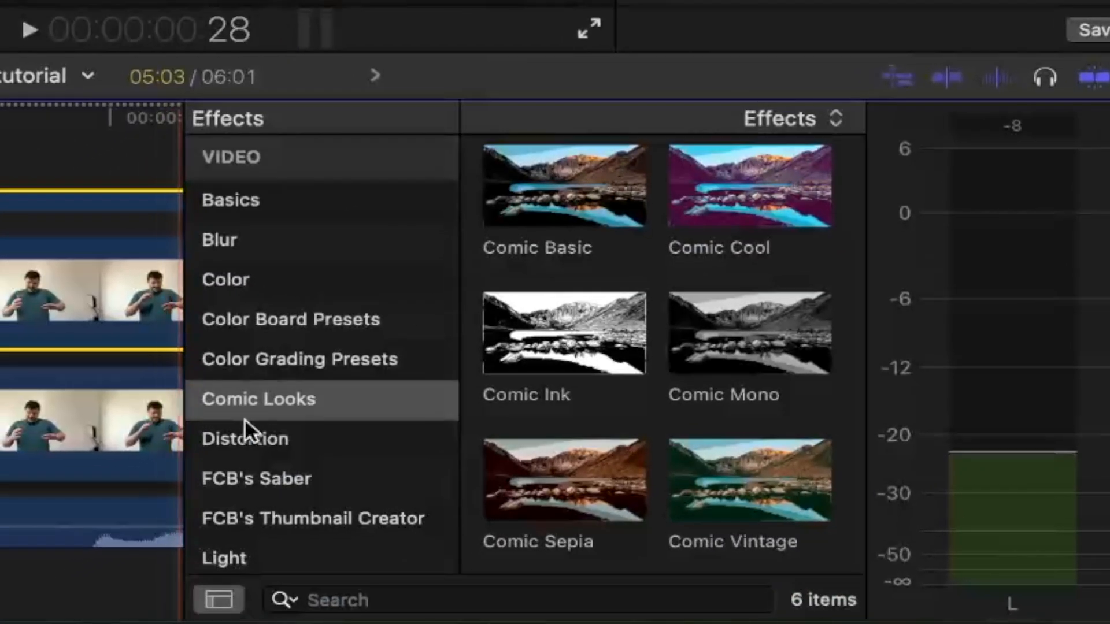
scroll(55, 524, down, 3)
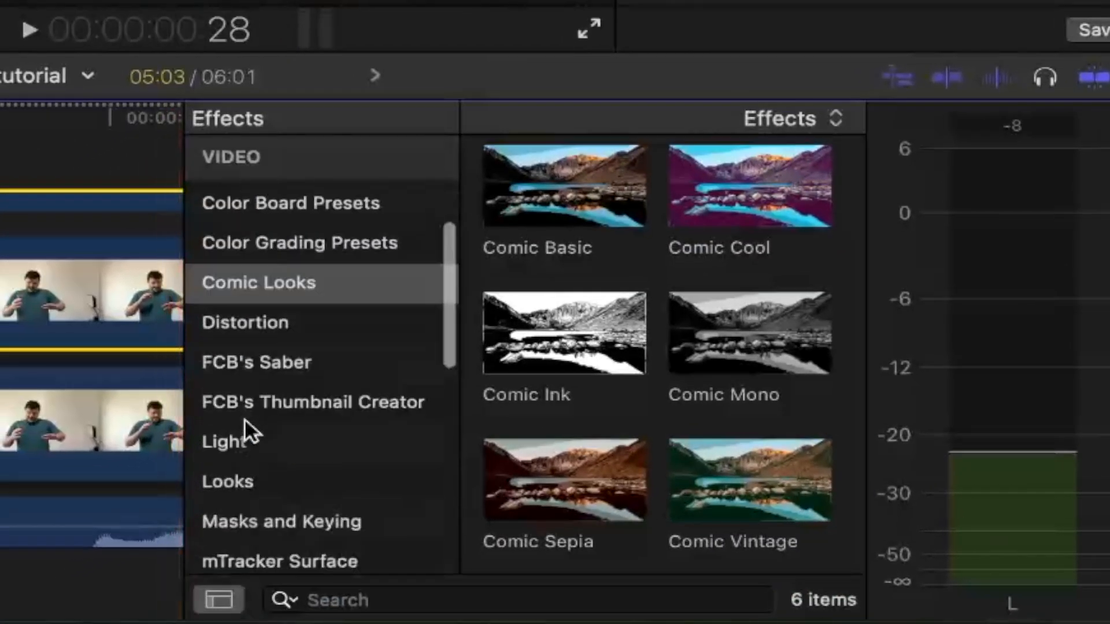
scroll(244, 420, down, 3)
click(270, 386)
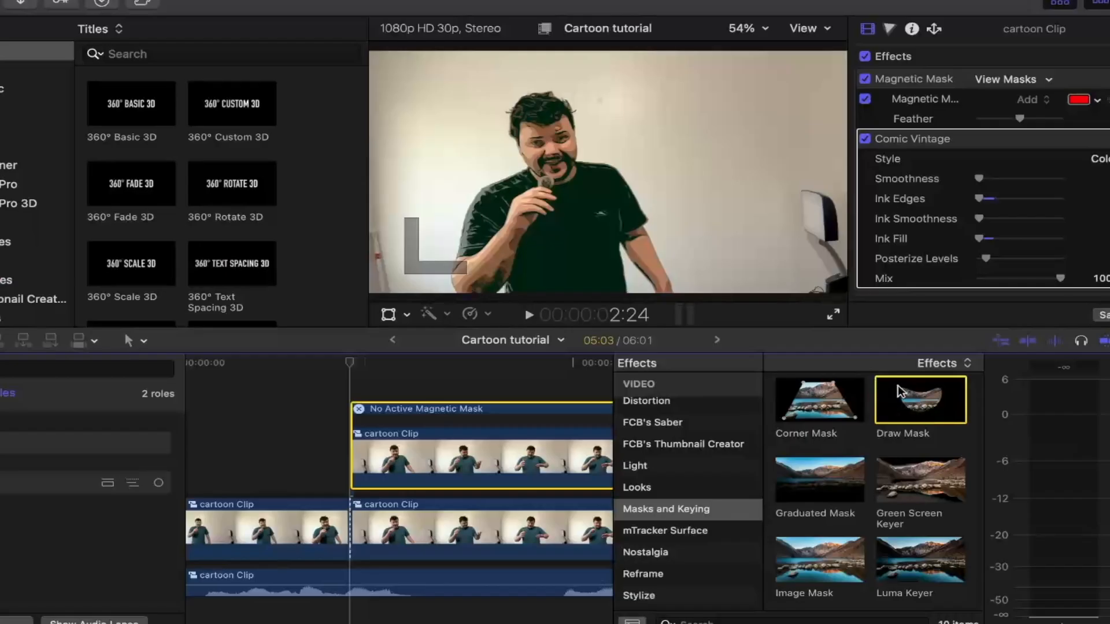
mouse_move(751, 185)
mouse_down()
mouse_move(596, 217)
mouse_move(0, 282)
mouse_up()
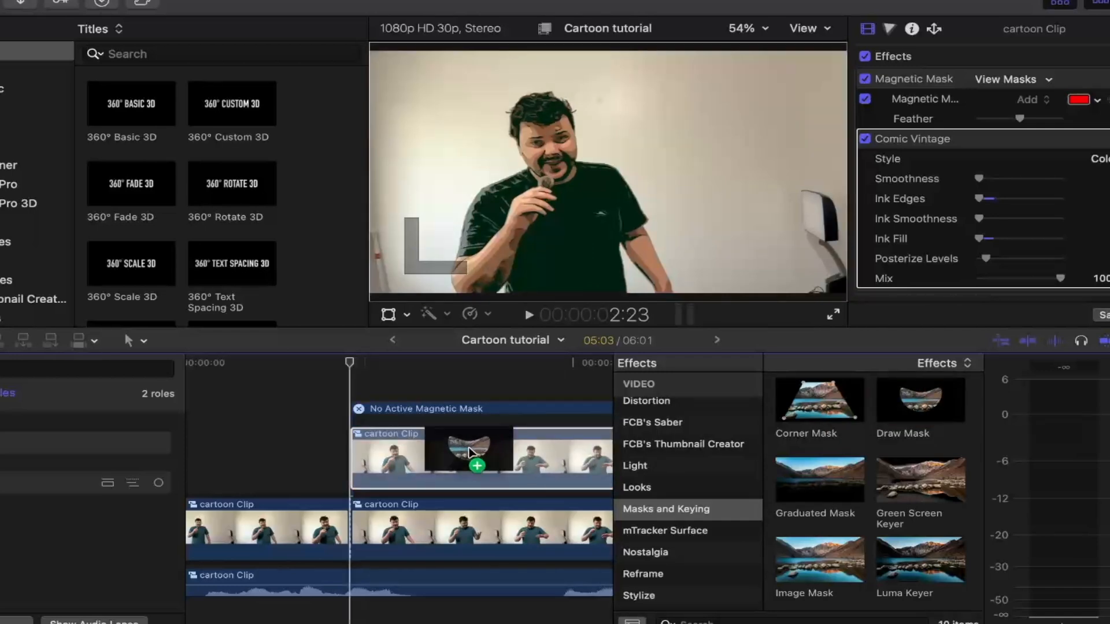
drag(469, 451, 471, 453)
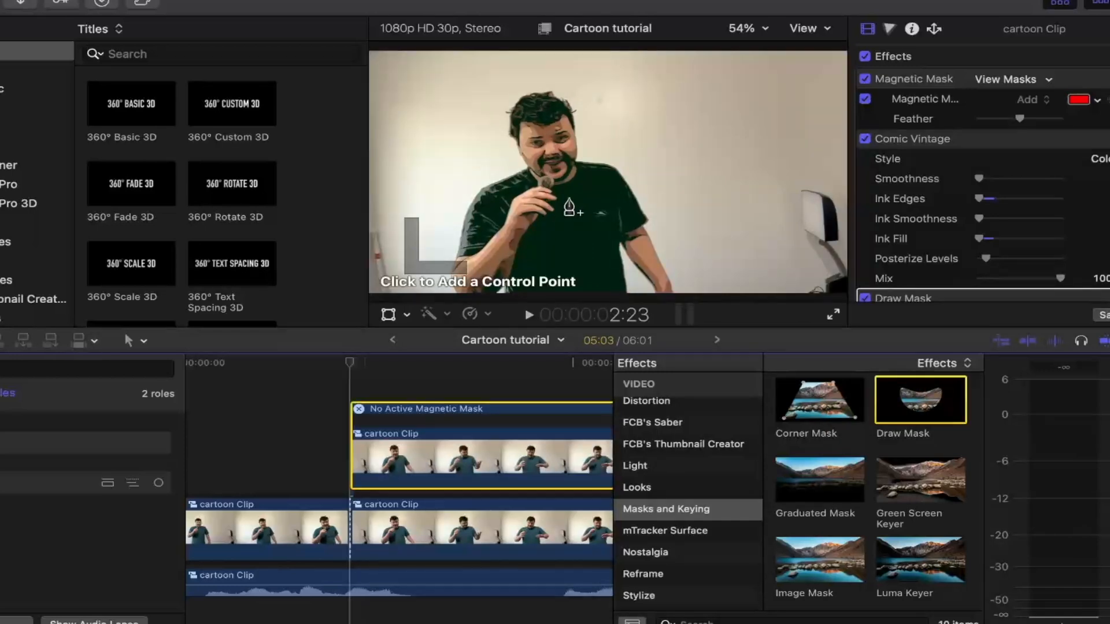
- Draw a small closed triangular mask on the man's chest beside the microphone hand
click(569, 198)
click(557, 214)
click(572, 214)
click(570, 198)
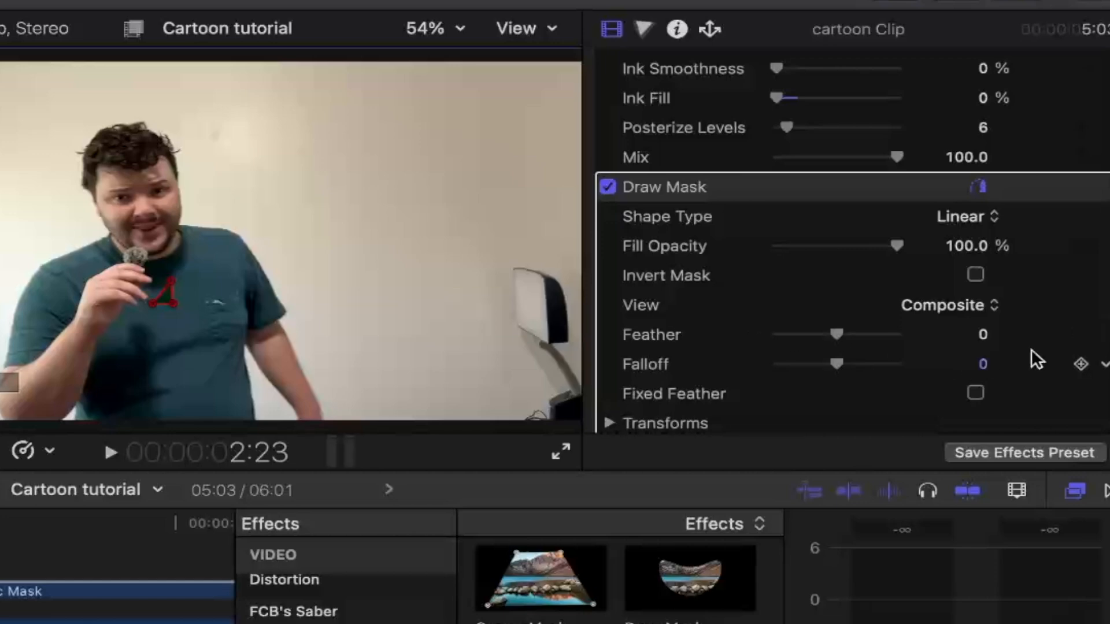
- Add keyframes for the draw mask's Feather at 0 and its Scale at 100%
click(1080, 334)
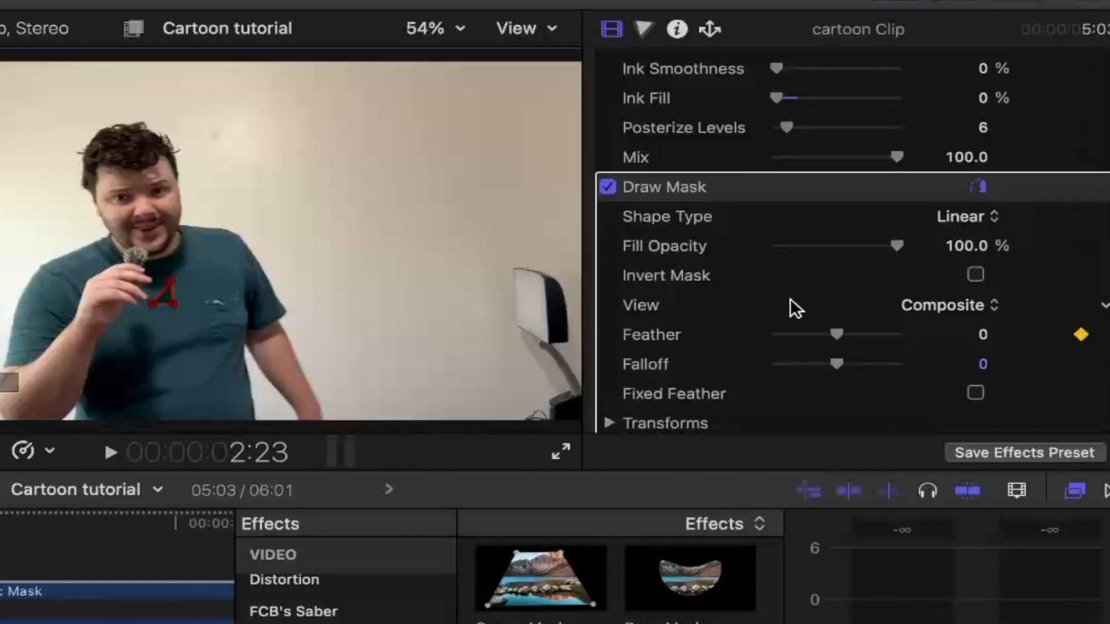
scroll(790, 299, down, 5)
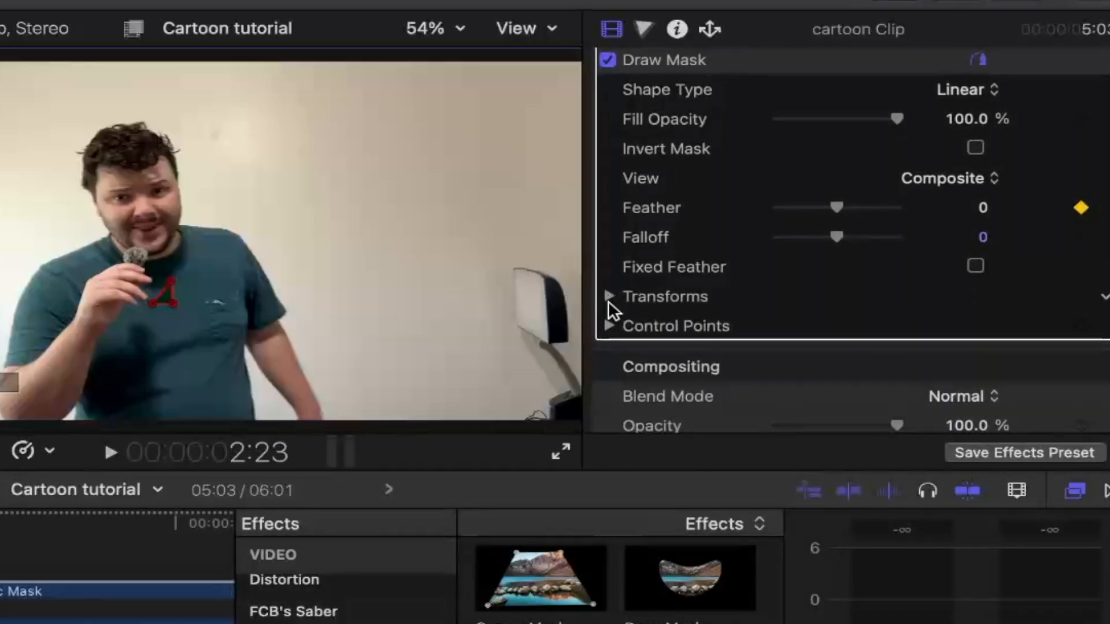
click(609, 297)
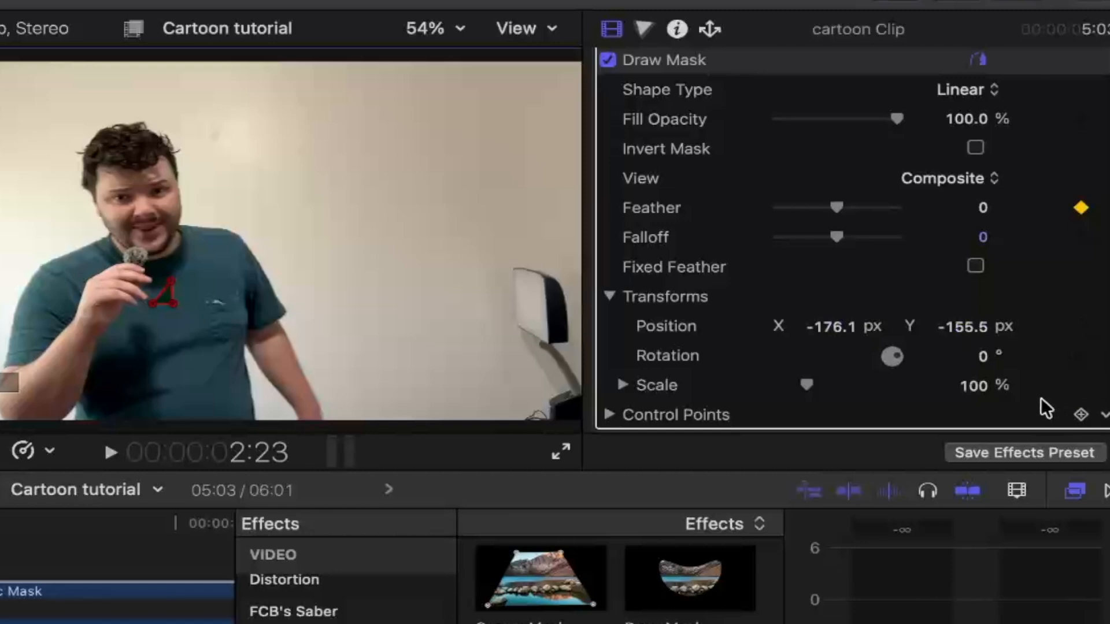
click(1080, 387)
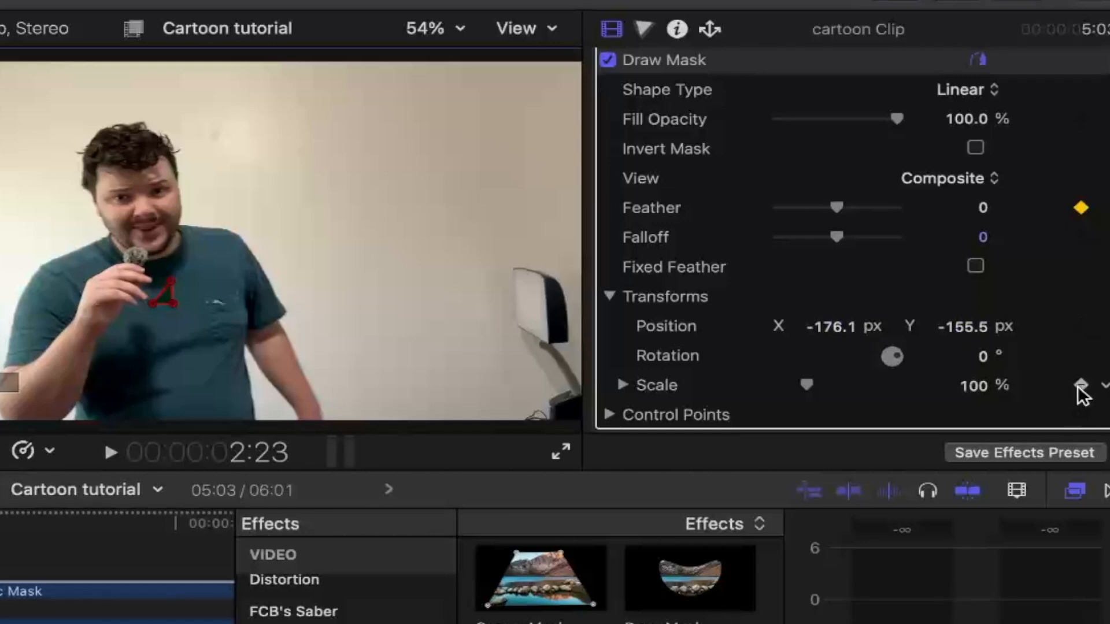
- Add keyframes for the draw mask's Rotation at 0°, its Position at X -176.1 px, Y -155.5 px, and its Control Points
click(1080, 356)
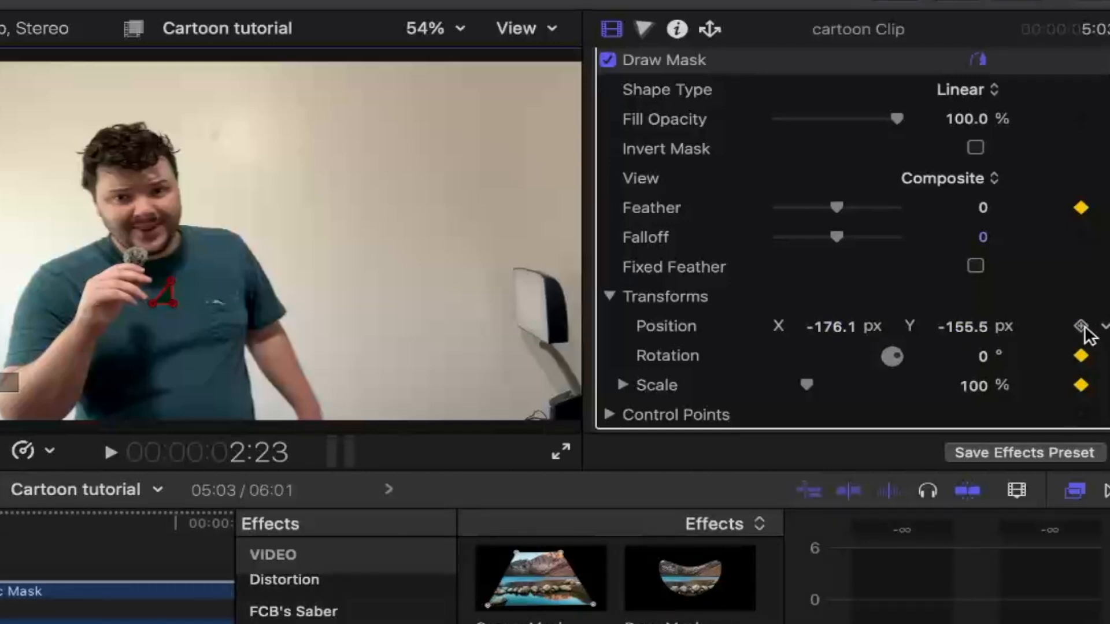
click(1081, 326)
scroll(756, 362, down, 3)
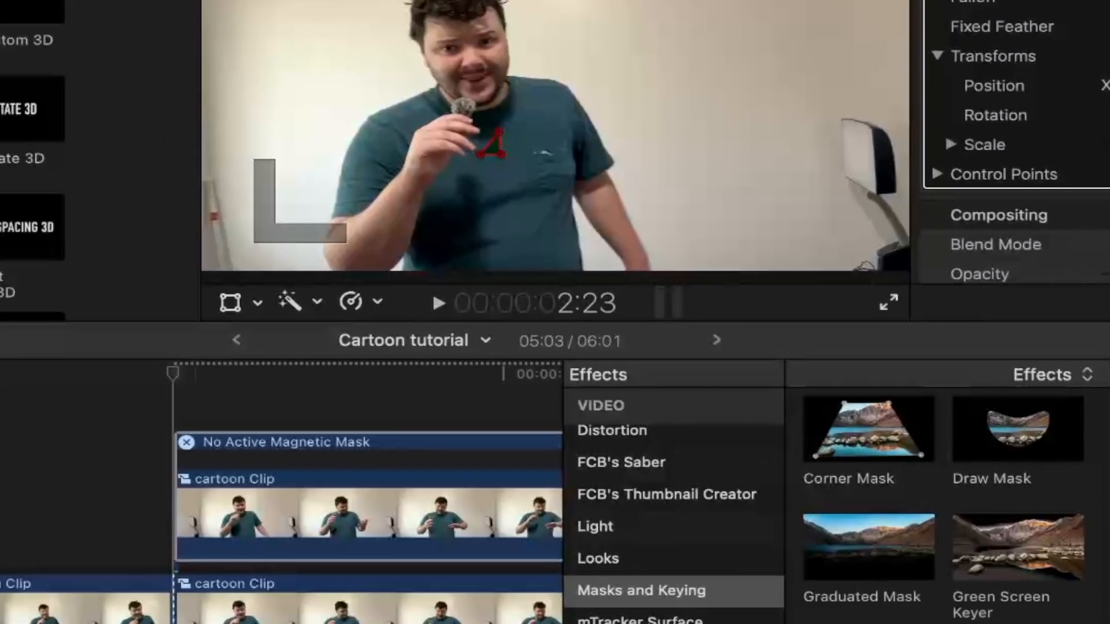
- At 1:11, spread the draw mask's three corners apart, above the man's shoulder, beyond his raised hand and down to the opposite edge of the picture
key(space)
key(space)
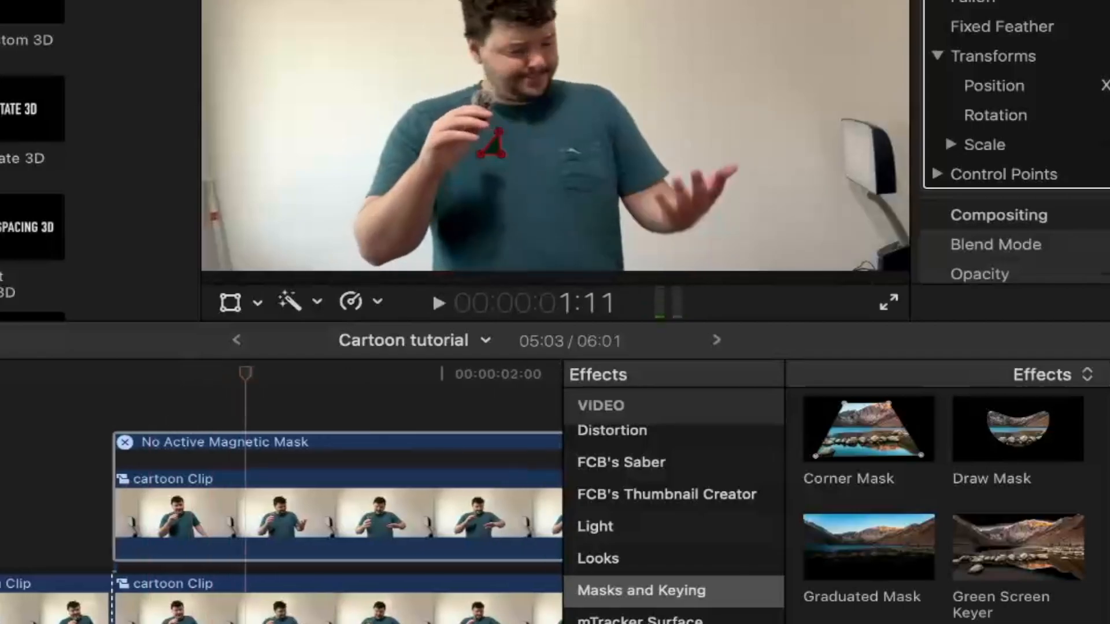
drag(496, 129, 575, 0)
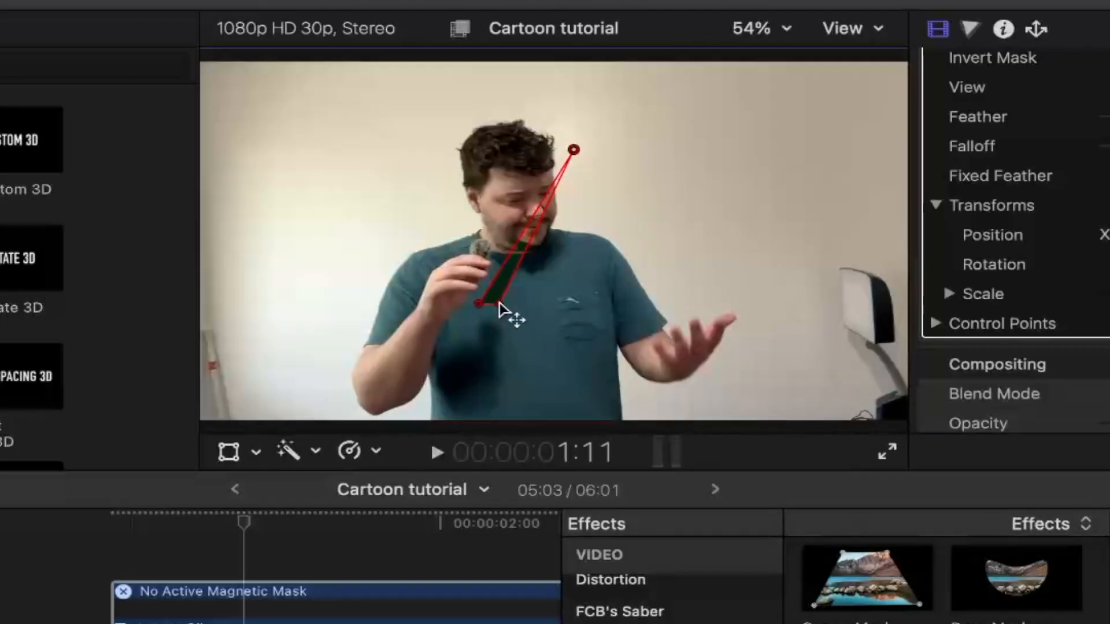
drag(507, 155, 759, 120)
drag(763, 272, 796, 265)
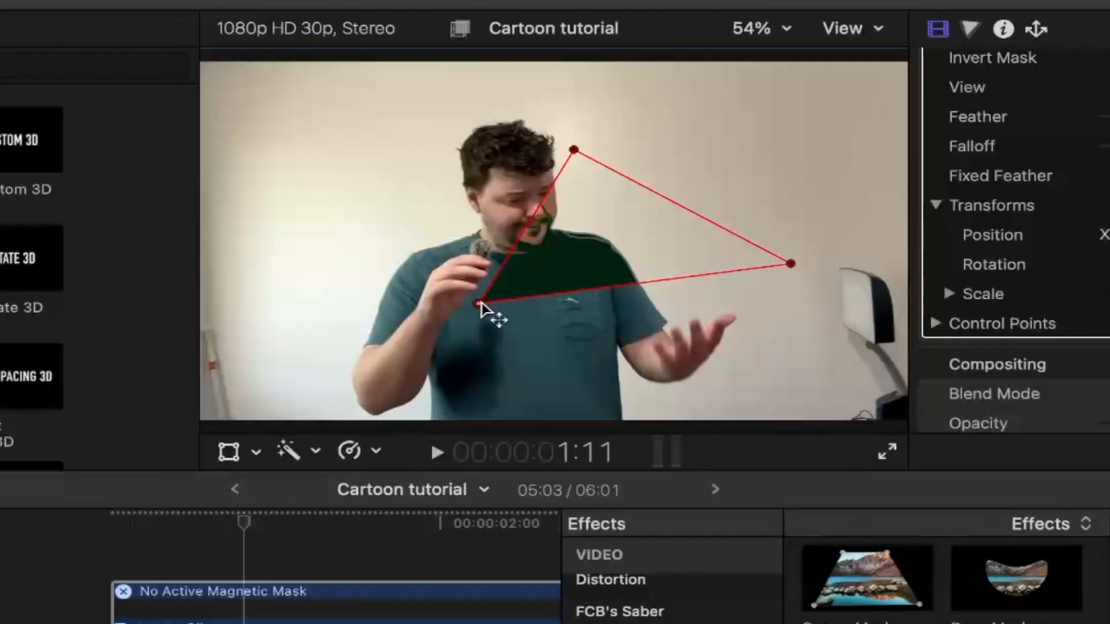
drag(480, 304, 231, 386)
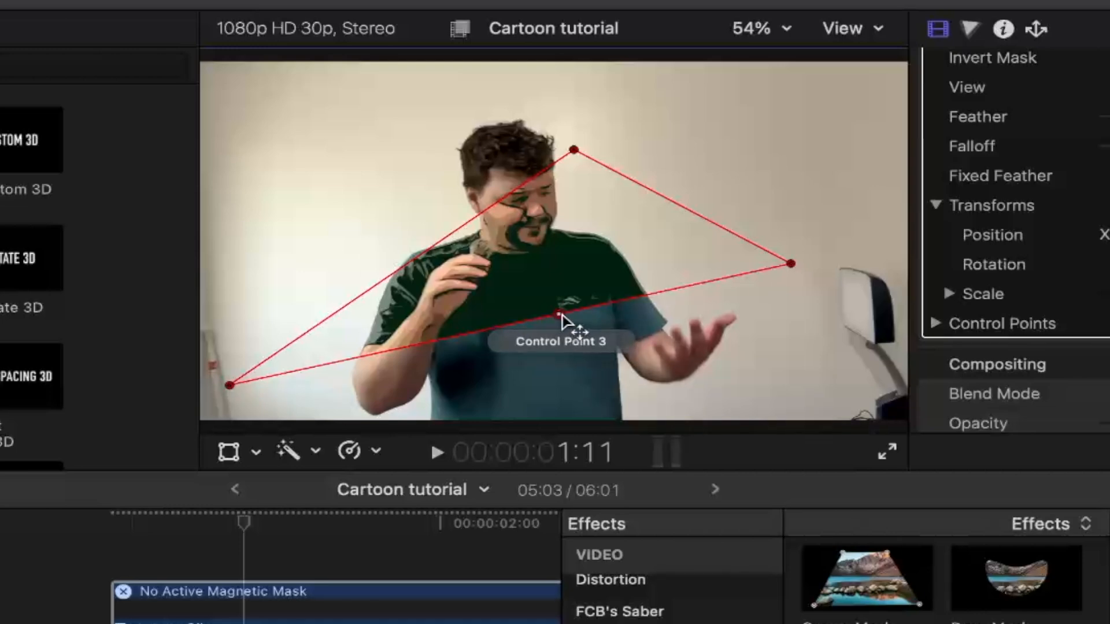
- Add mask points and pull the outline past the frame edges until it encloses the whole man, and increase the mask's Feather
drag(560, 319, 835, 468)
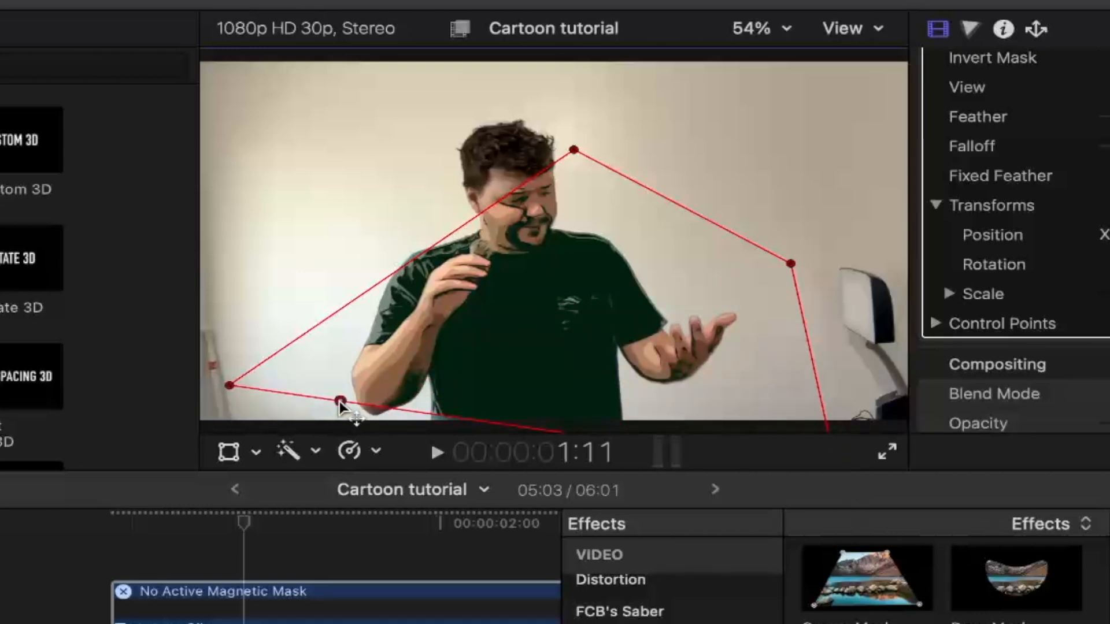
drag(340, 403, 186, 493)
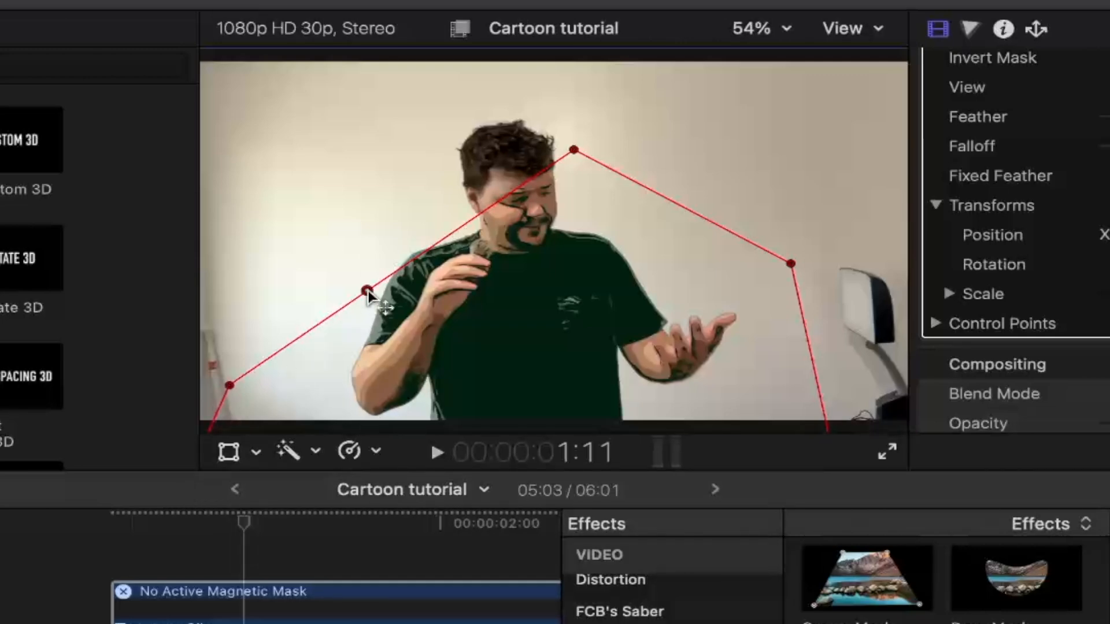
drag(367, 292, 205, 42)
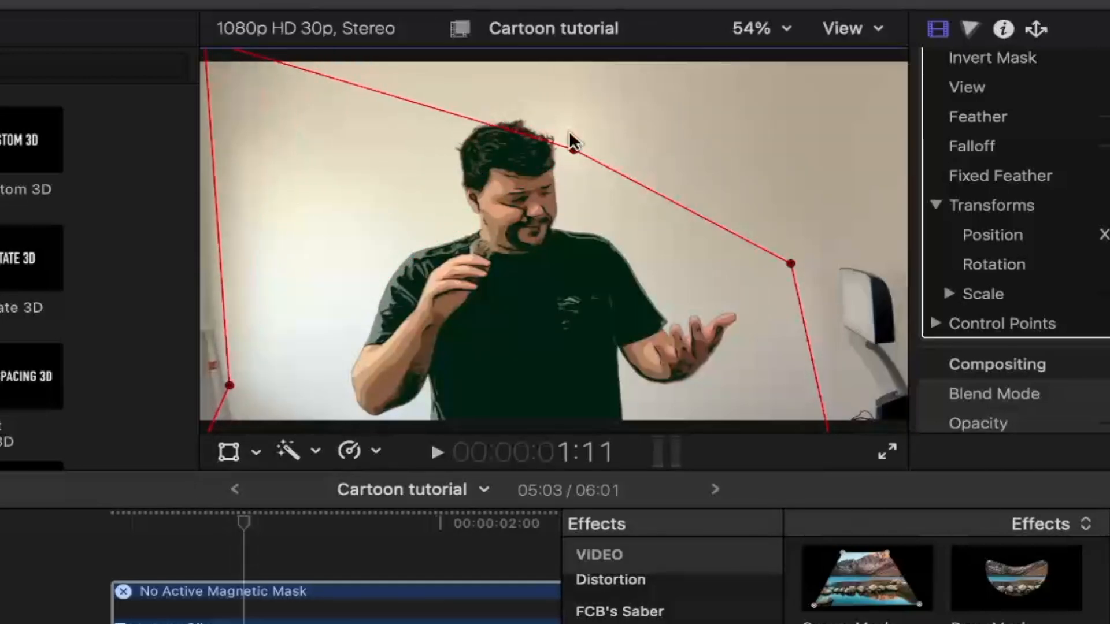
drag(574, 152, 900, 30)
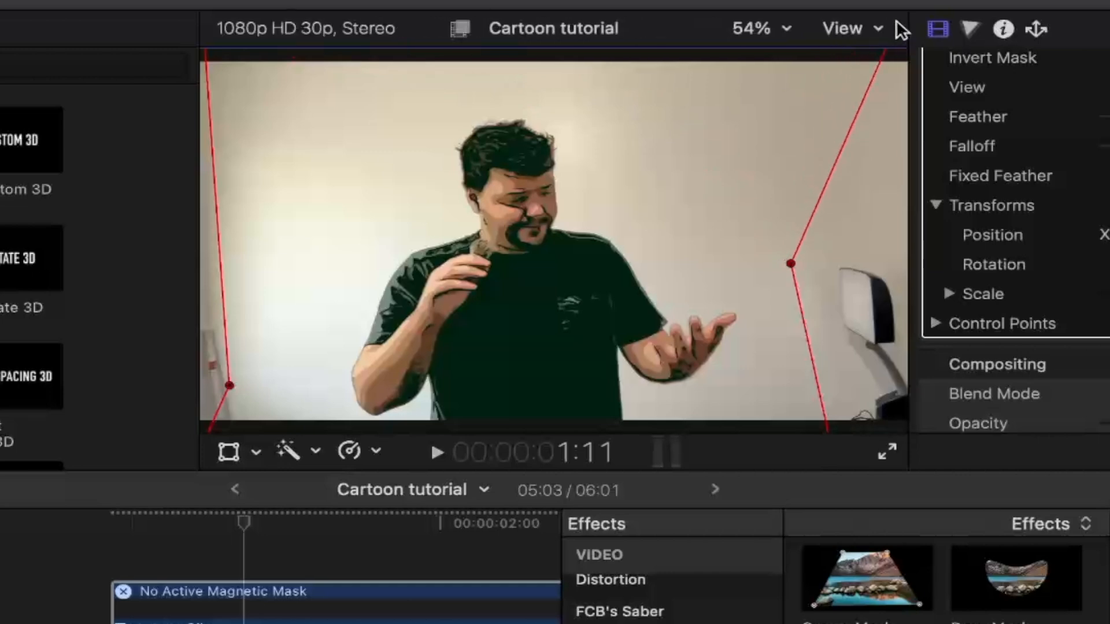
drag(793, 262, 932, 267)
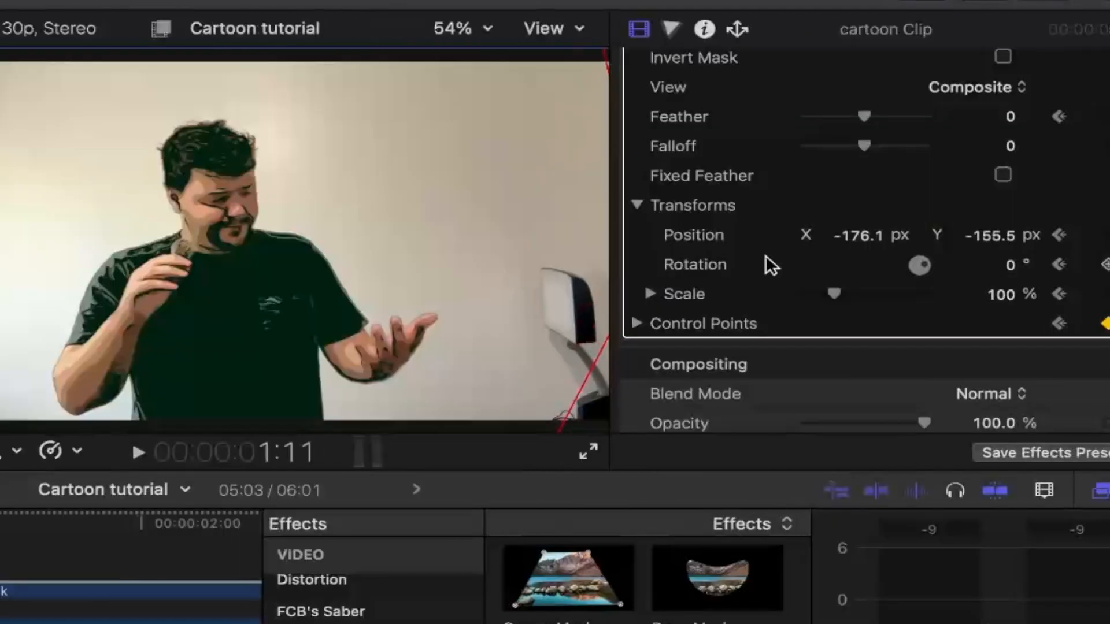
drag(874, 117, 914, 116)
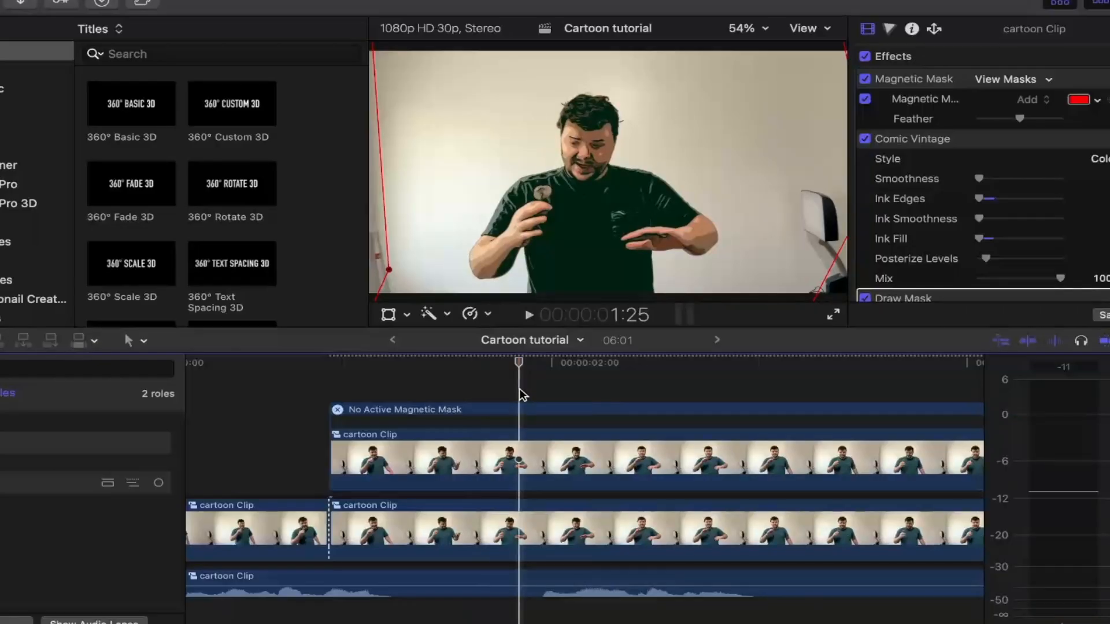
- Split the detached audio clip at 1:25 and extend the first part past the cut, with a short fade-in on the second part
scroll(523, 395, down, 2)
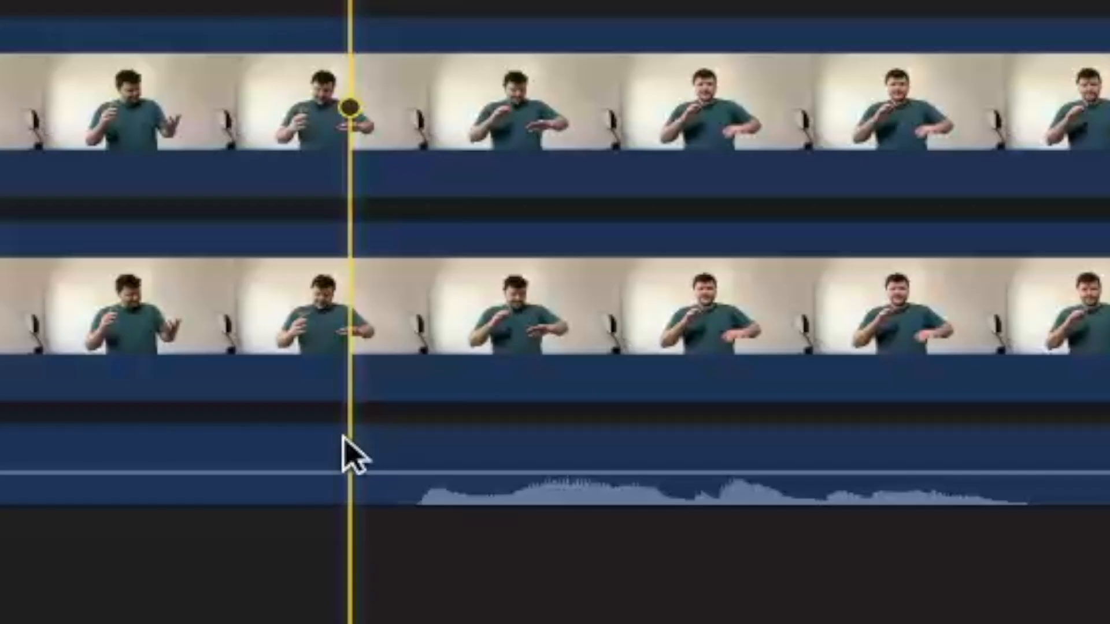
click(515, 567)
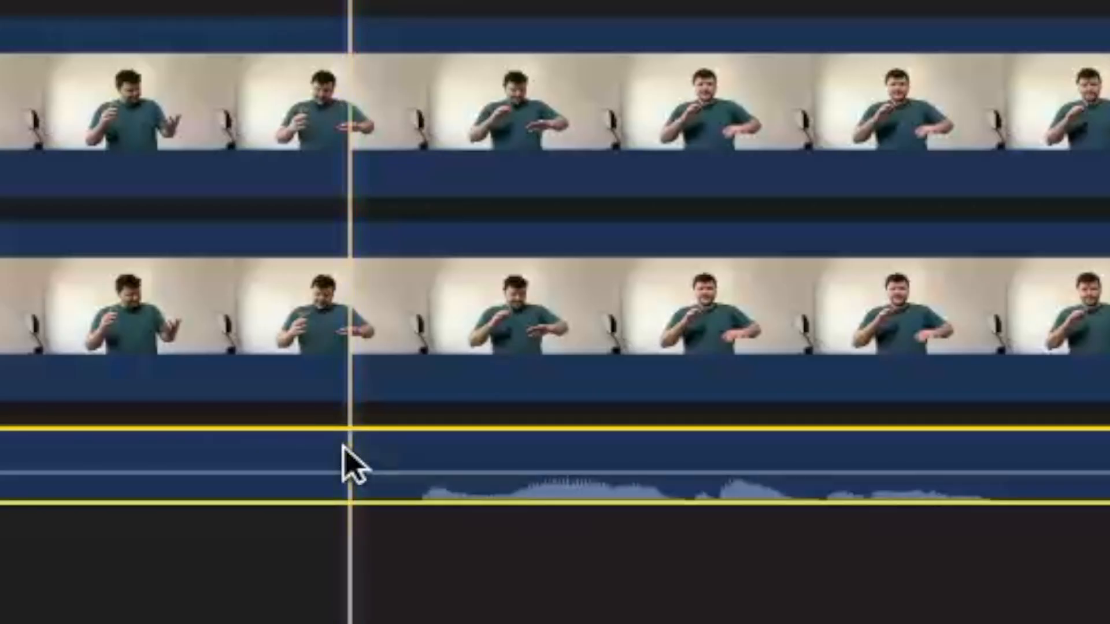
key(super+b)
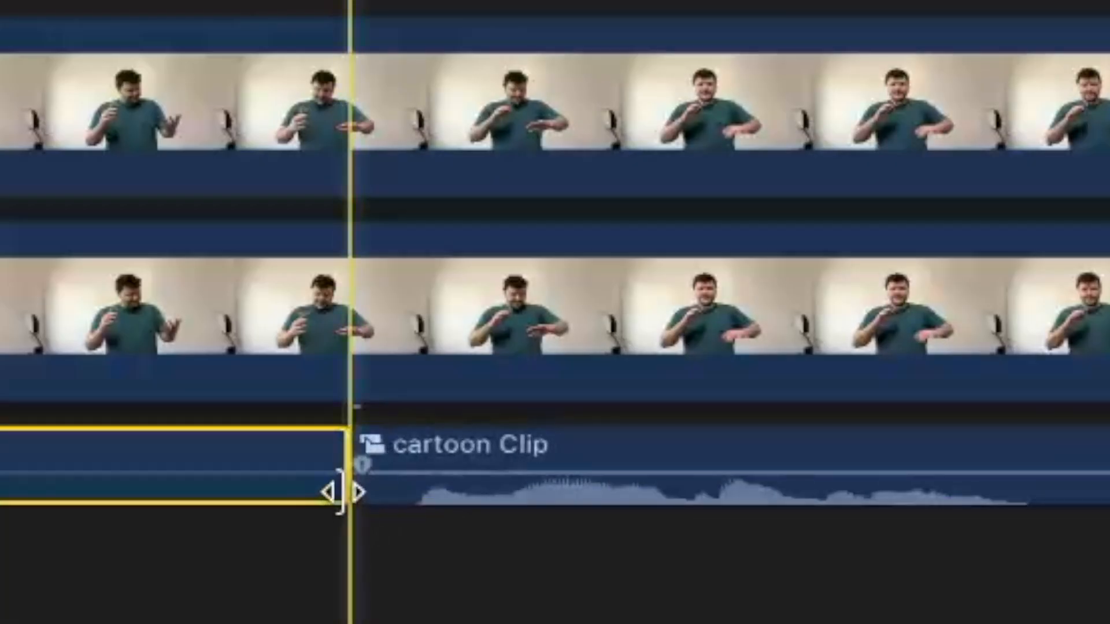
drag(340, 492, 373, 466)
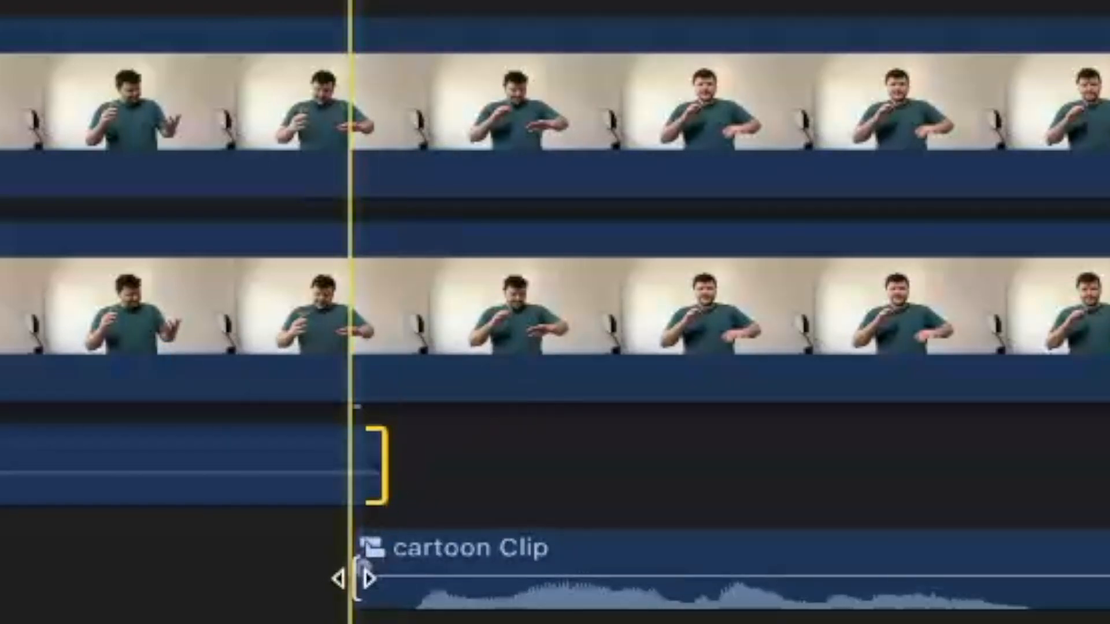
drag(357, 567, 364, 570)
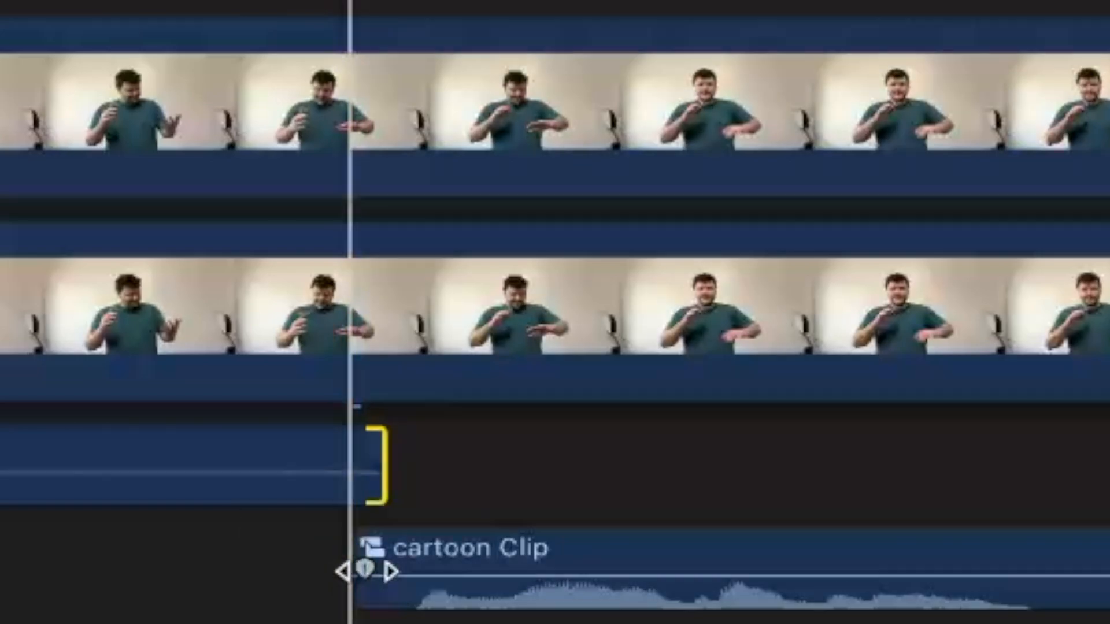
- Apply the Cartoon Animals effect from the Voice category to the second audio part, keeping the Chipmunk preset
scroll(694, 369, down, 10)
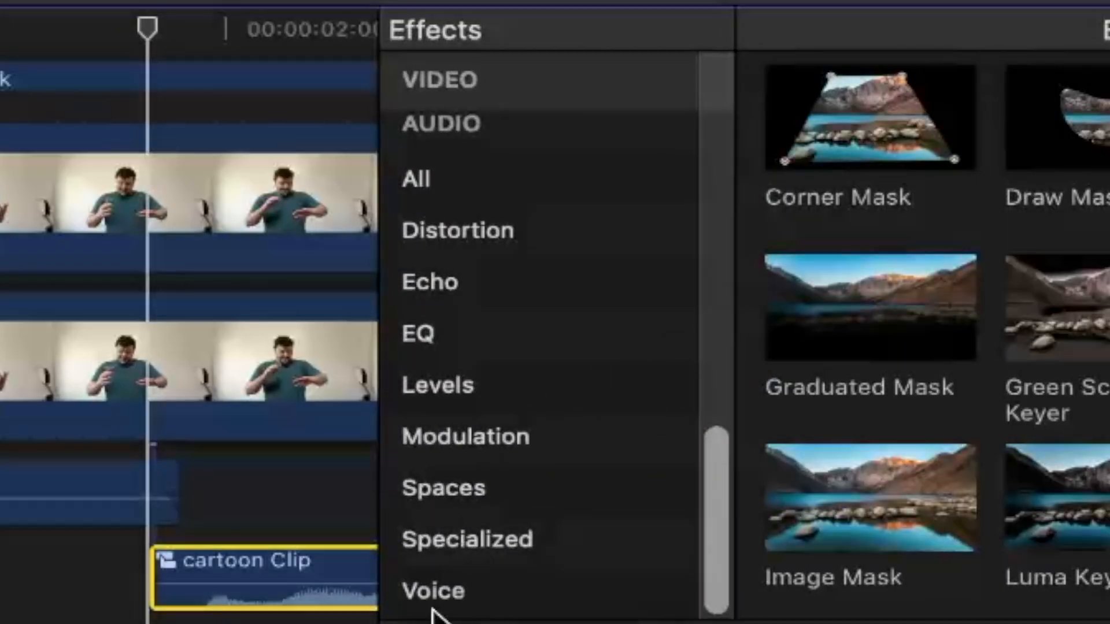
click(434, 590)
scroll(926, 339, down, 2)
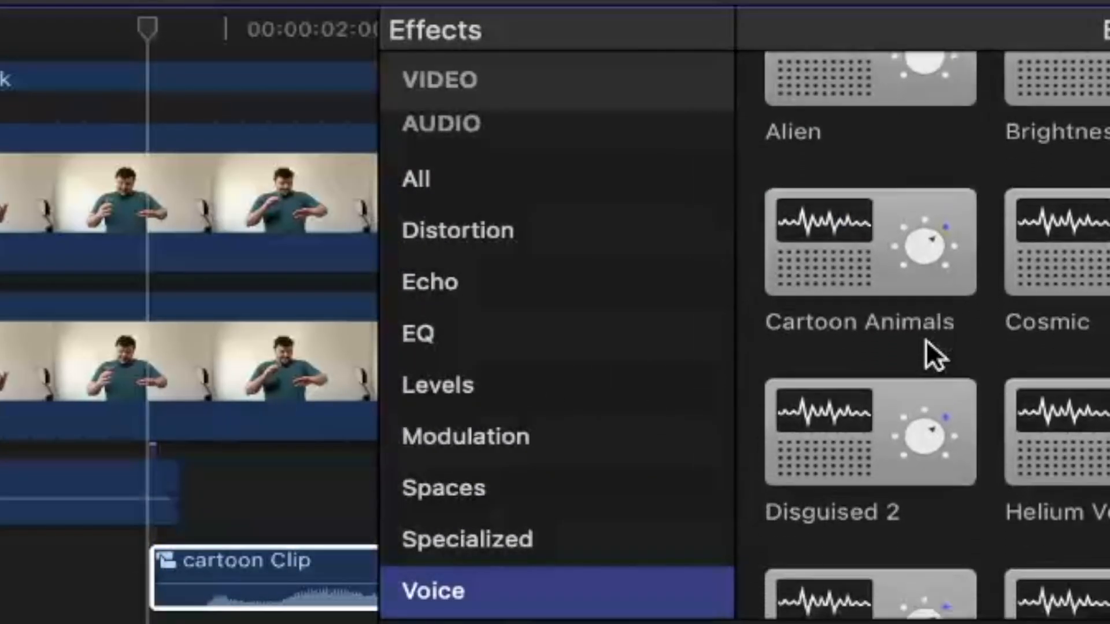
scroll(927, 338, down, 1)
drag(842, 182, 280, 558)
click(984, 301)
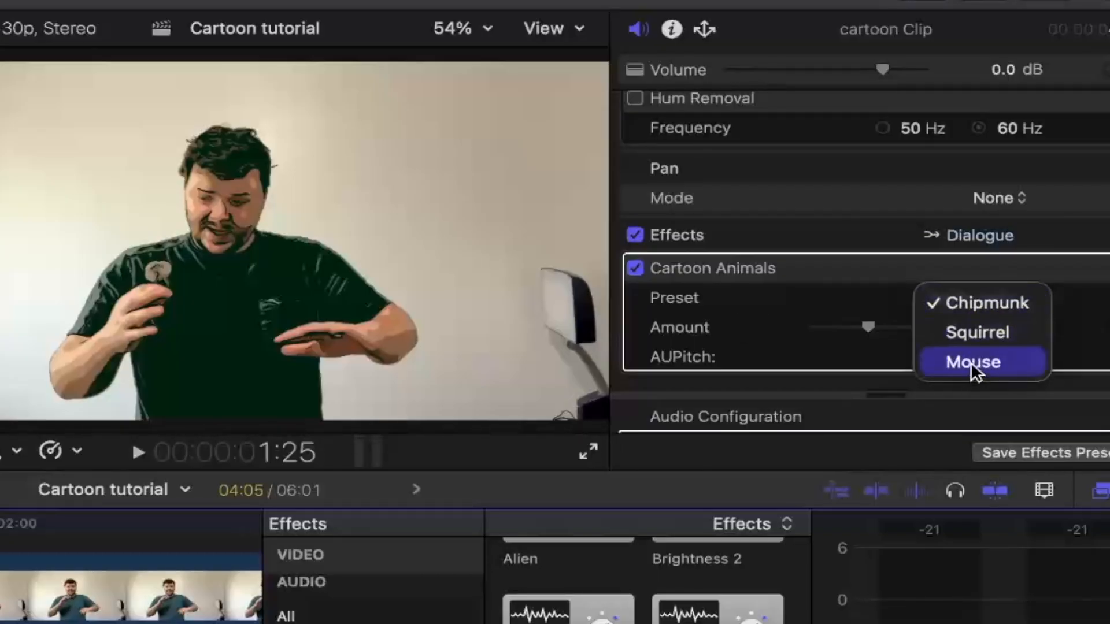
click(986, 296)
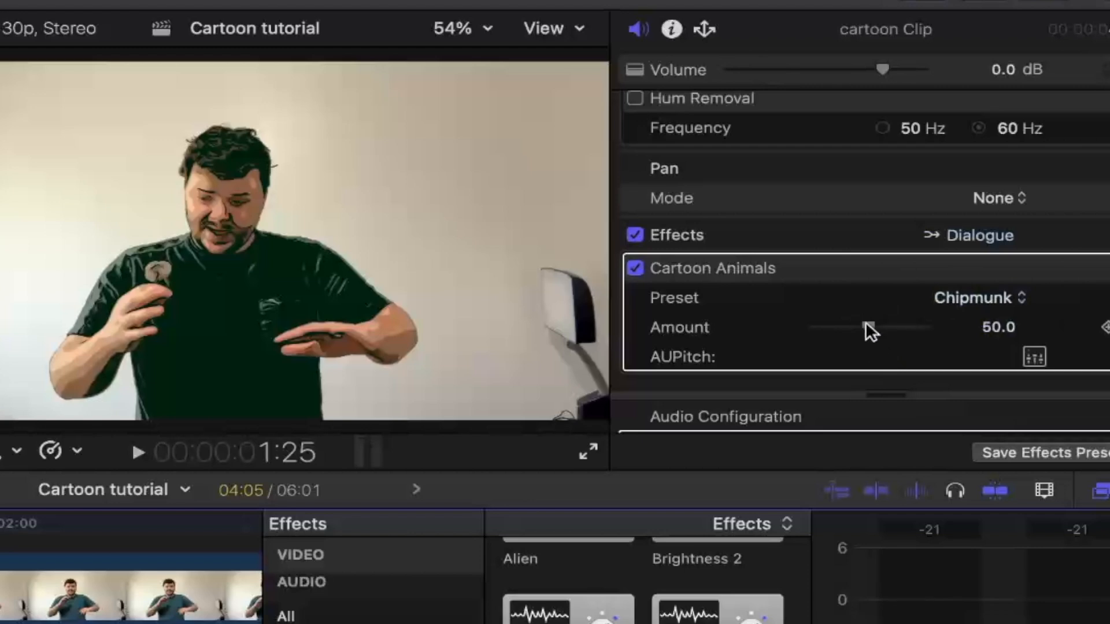
- Tune the Cartoon Animals Amount by trying 40 and 19 and settling on about 23, playing back the voice between changes
drag(865, 325, 854, 328)
key(space)
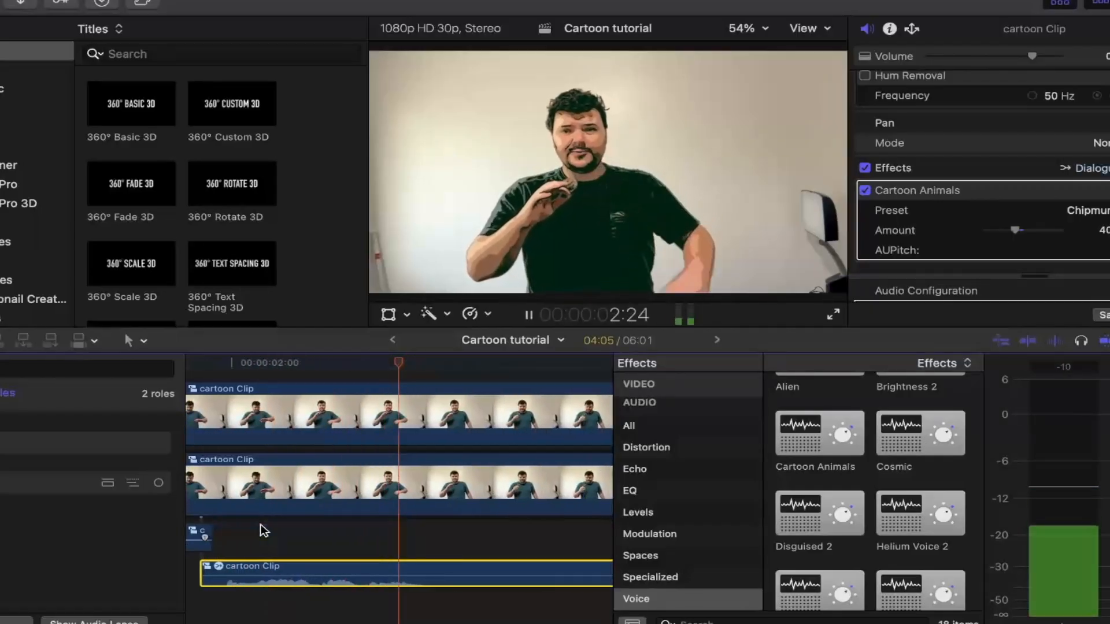
key(space)
drag(1014, 230, 1004, 228)
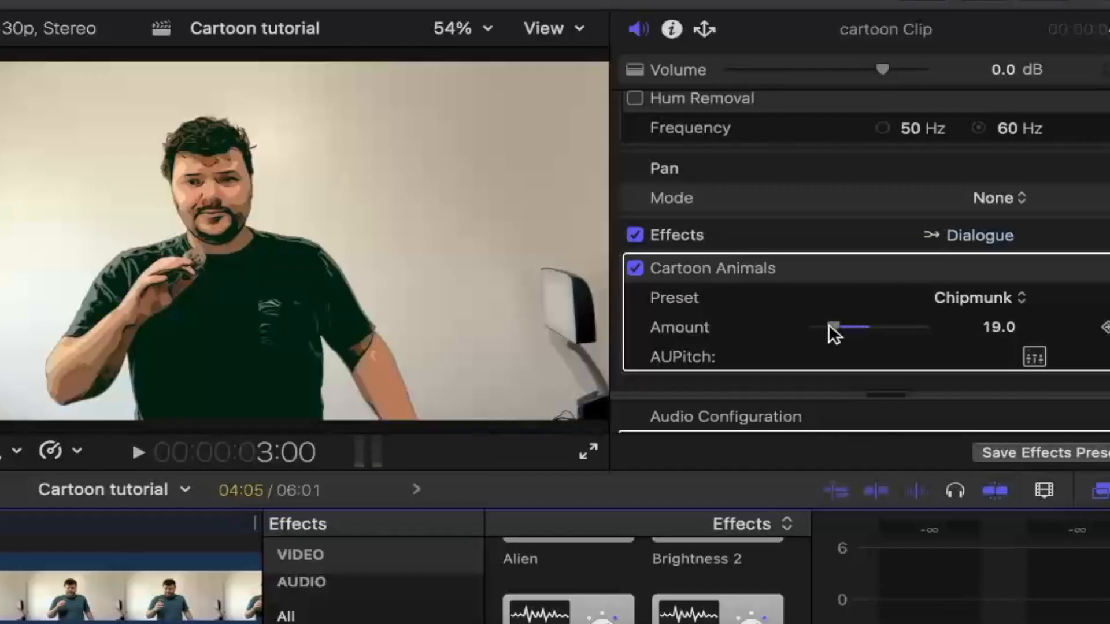
key(space)
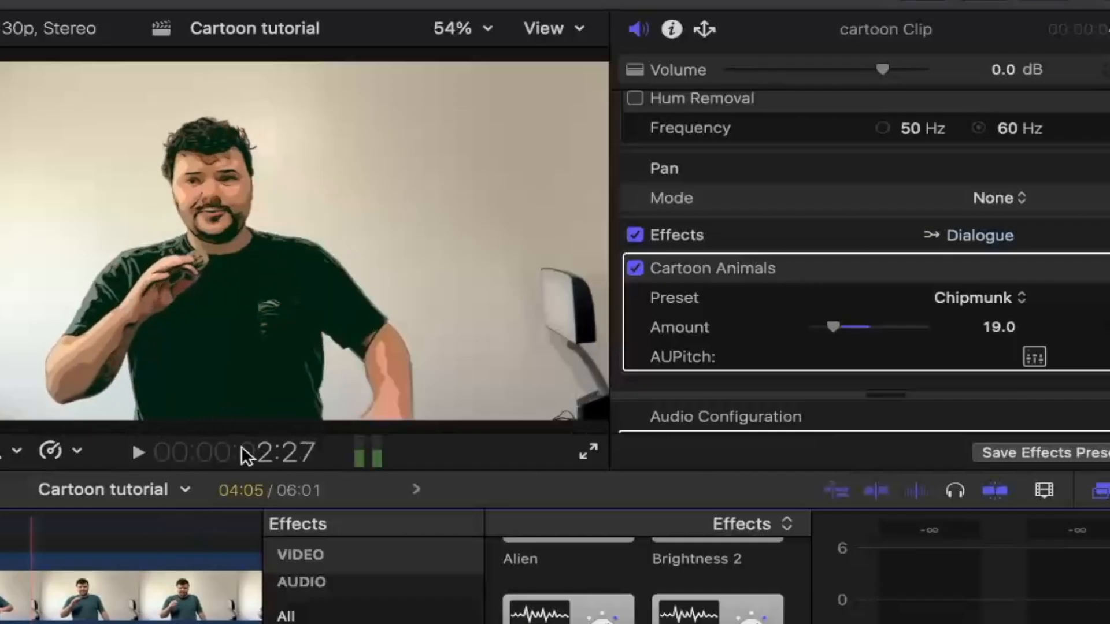
key(space)
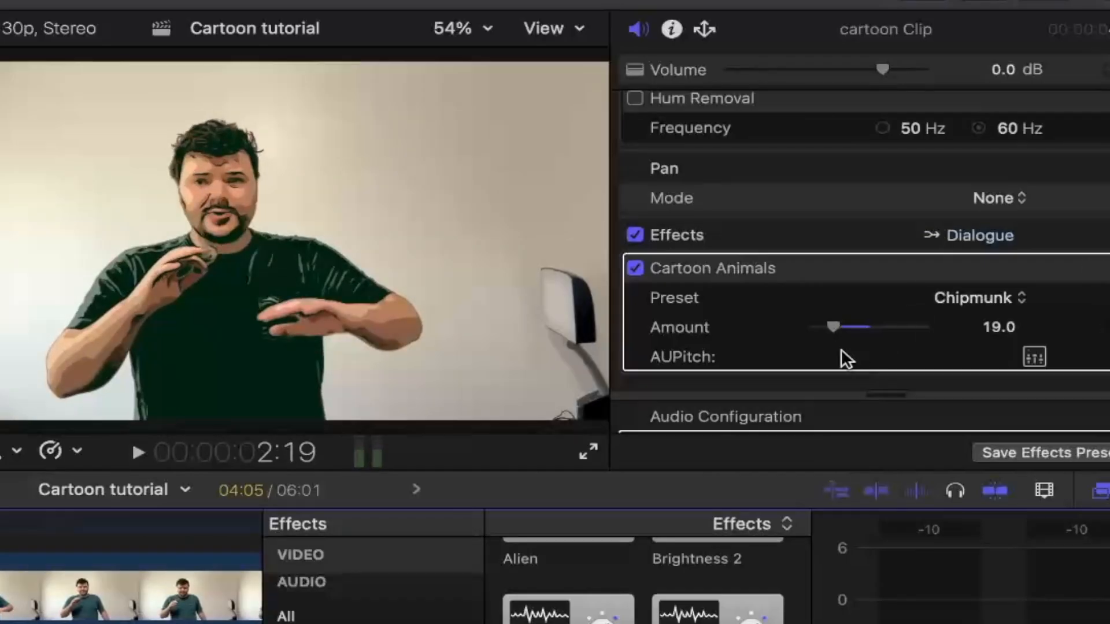
drag(832, 324, 837, 326)
key(space)
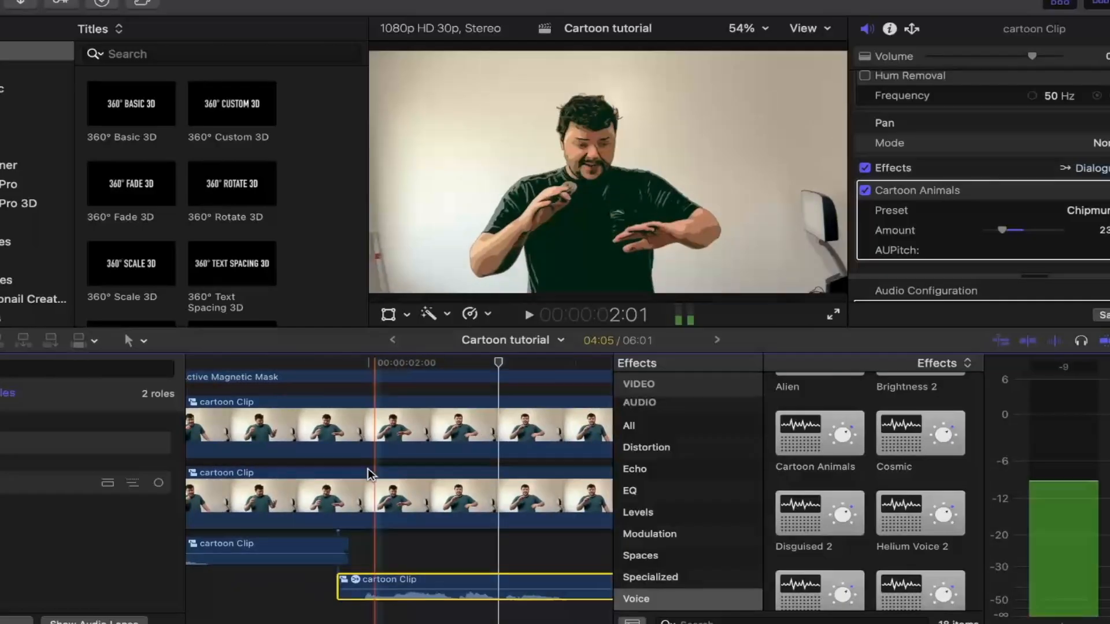